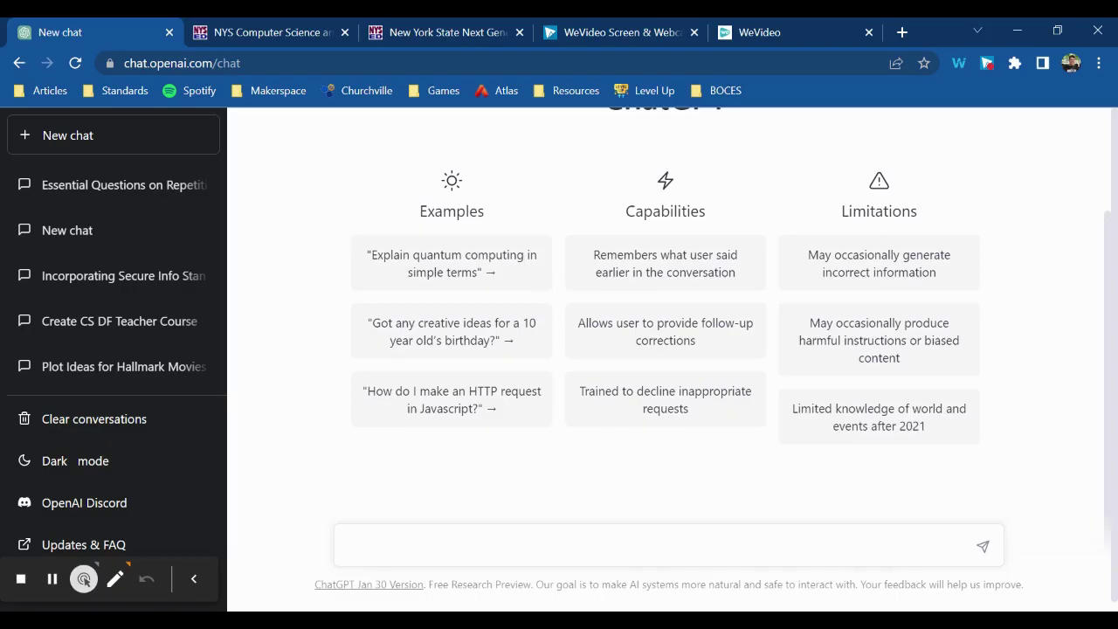
- Enter the prompt "Write me a lesson based on this standard:" followed by an opening quote and the 4-6.CT.8 standard text copied from the NYS standards PDF
{"action": "type", "text": "Write me a lesson based"}
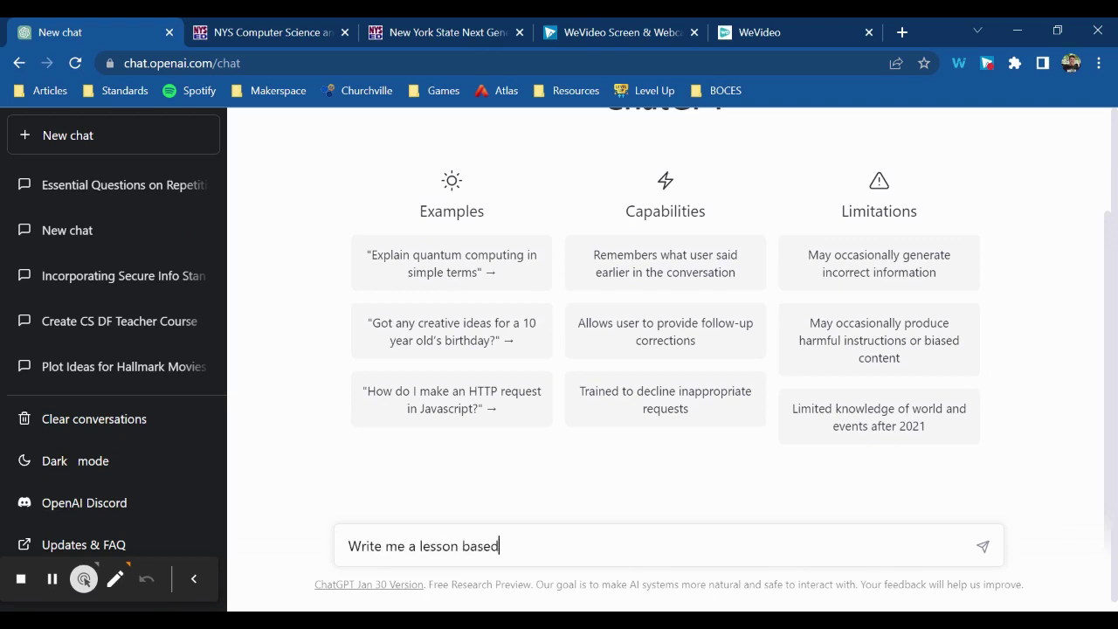
{"action": "type", "text": " on this standard:"}
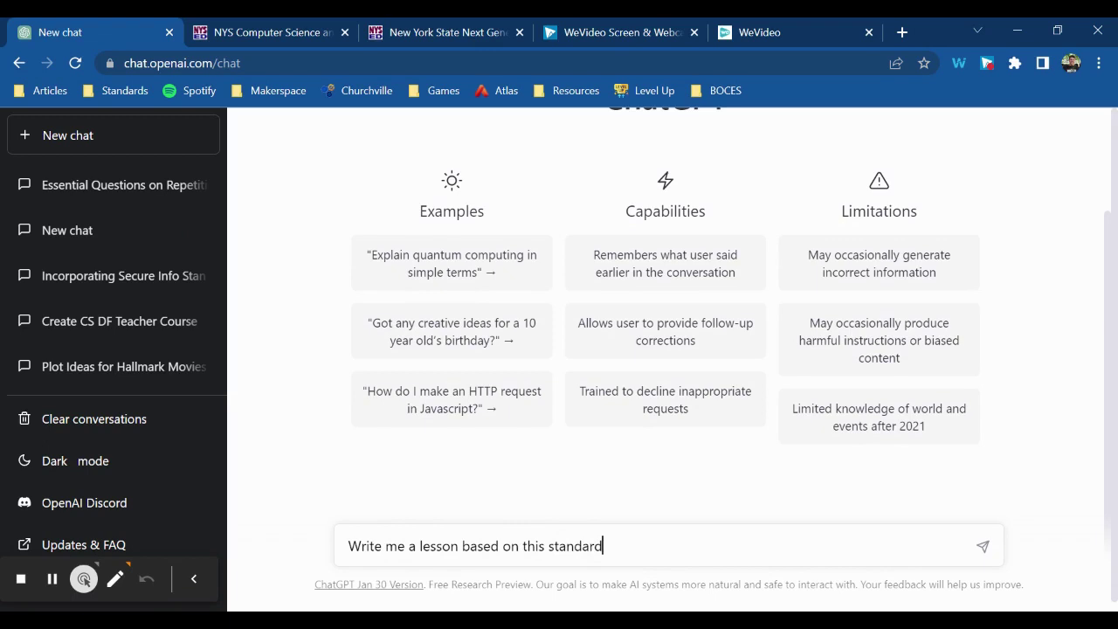
{"action": "left_click", "coordinate": [262, 33]}
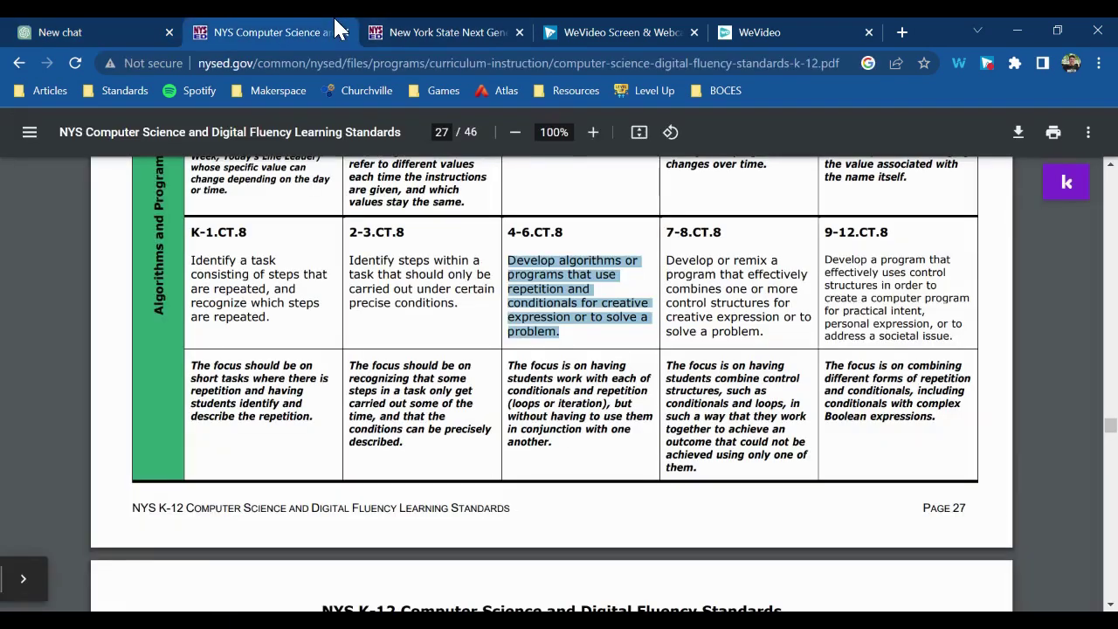
{"action": "left_click_drag", "start_coordinate": [577, 349], "coordinate": [506, 259]}
{"action": "key", "text": "ctrl+c"}
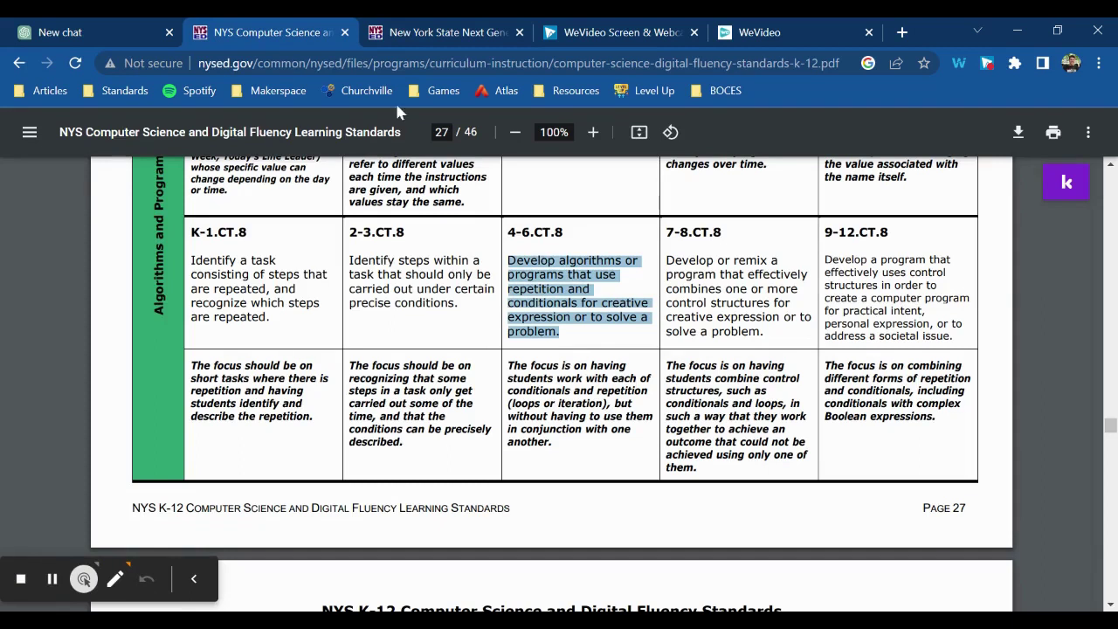
{"action": "left_click", "coordinate": [120, 32]}
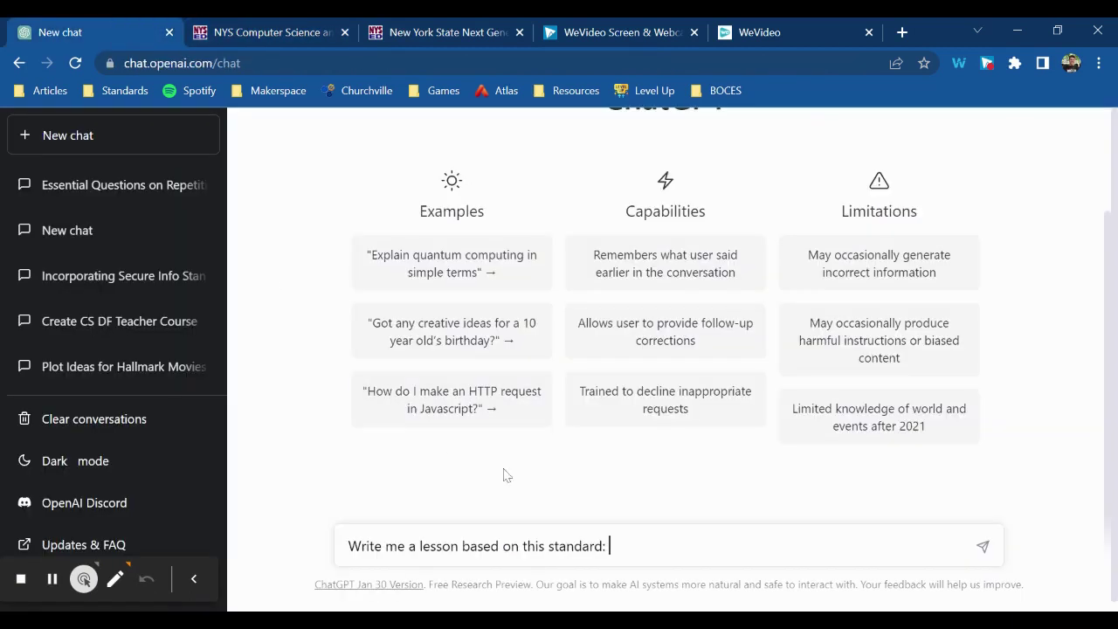
{"action": "type", "text": "\""}
{"action": "key", "text": "ctrl+v"}
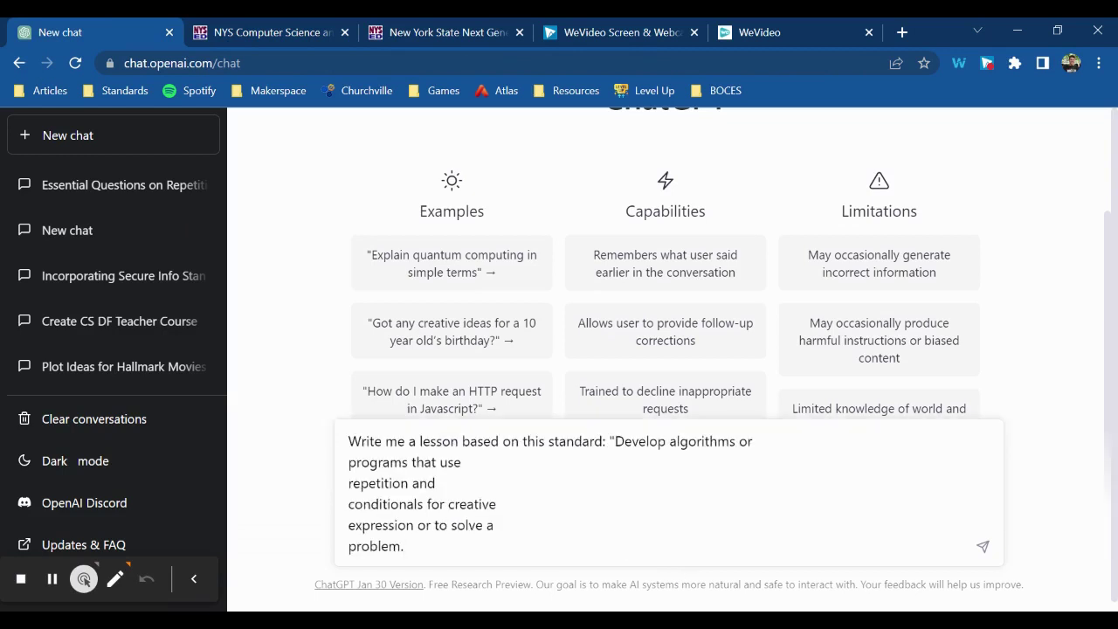
- Remove the line breaks in the pasted standard so everything from "programs that use" onward runs on one line
{"action": "left_click", "coordinate": [349, 546]}
{"action": "key", "text": "BackSpace"}
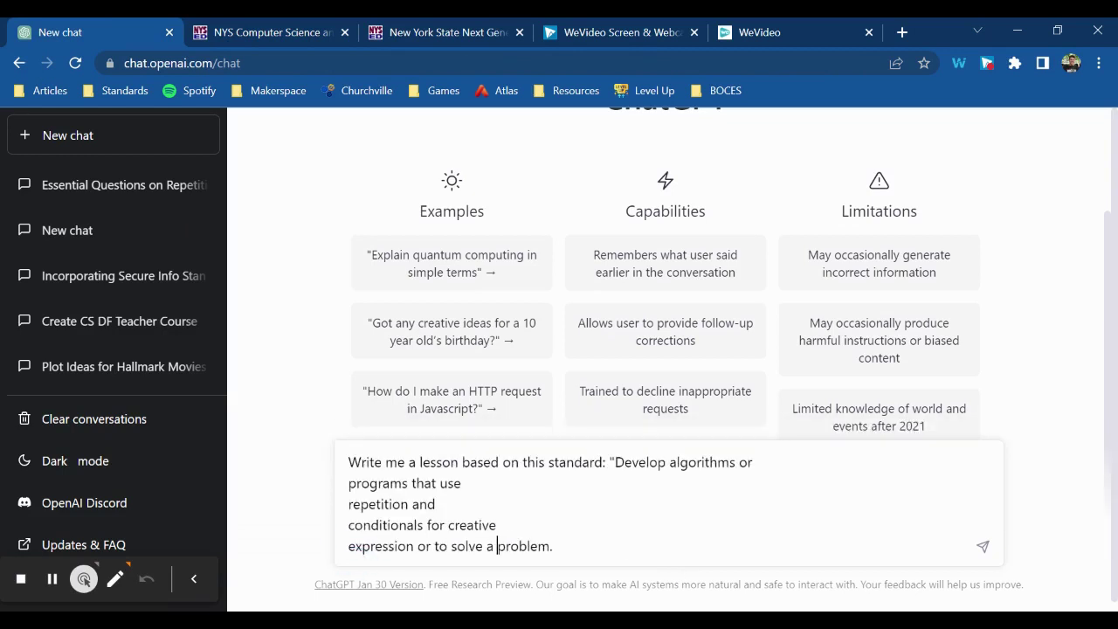
{"action": "left_click", "coordinate": [348, 547]}
{"action": "key", "text": "BackSpace"}
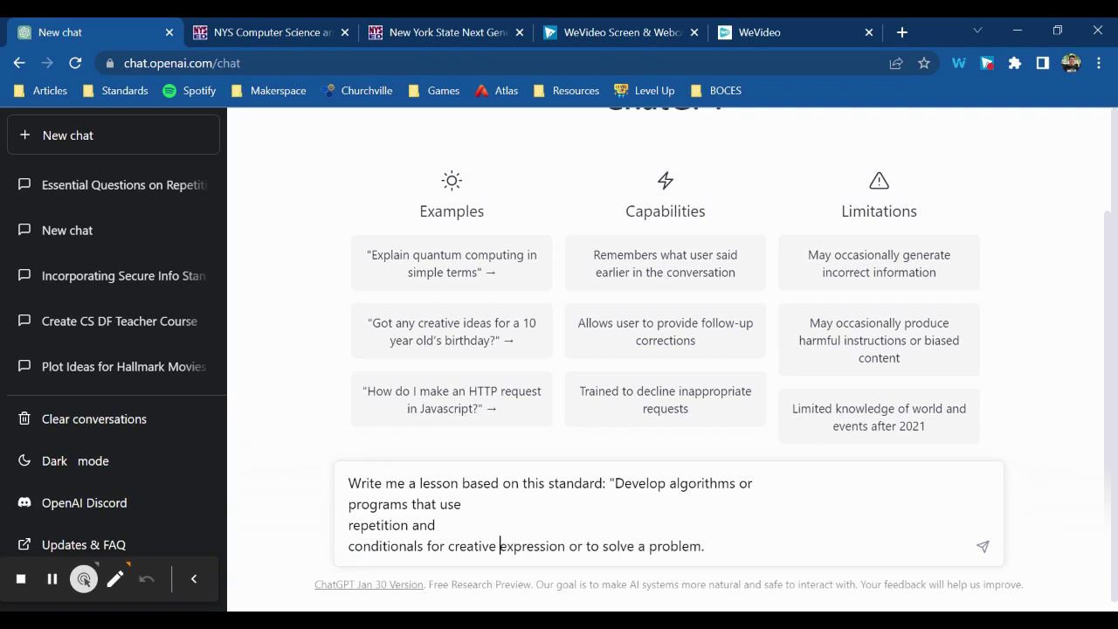
{"action": "left_click", "coordinate": [348, 546]}
{"action": "key", "text": "BackSpace"}
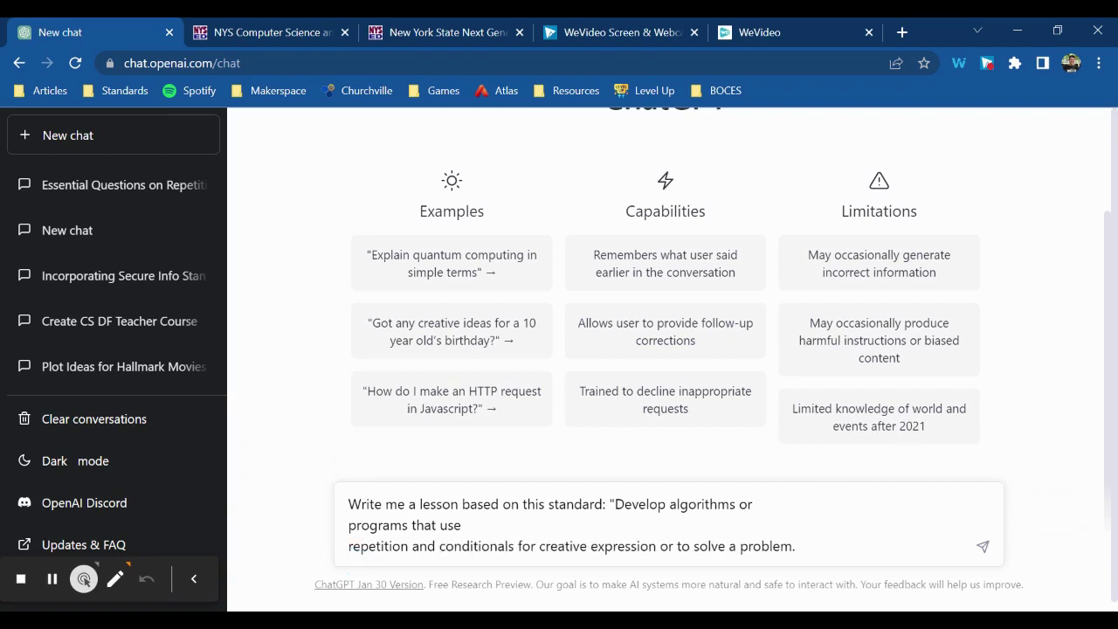
{"action": "left_click", "coordinate": [349, 546]}
{"action": "key", "text": "BackSpace"}
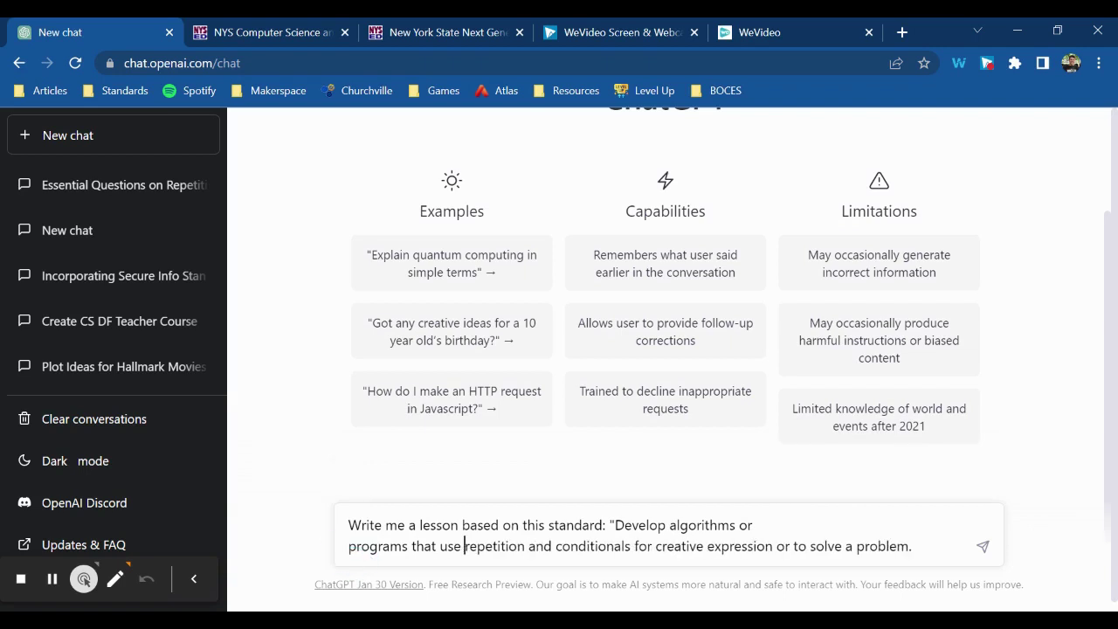
- Close the quotation after "solve a problem." and send the lesson prompt
{"action": "left_click", "coordinate": [919, 546]}
{"action": "type", "text": "\""}
{"action": "key", "text": "Return"}
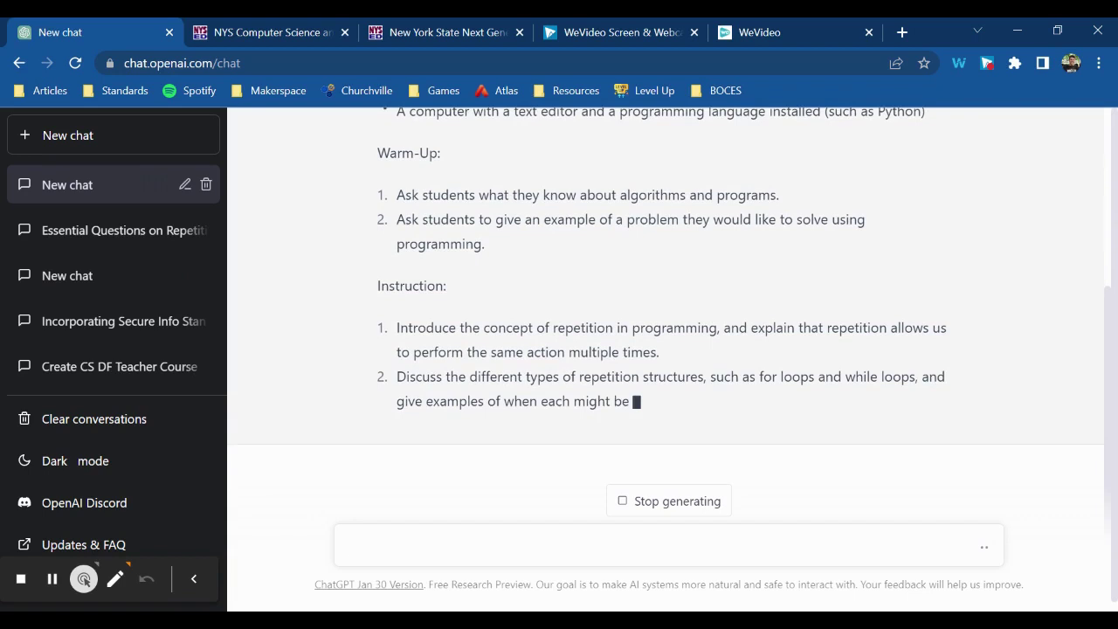
- Start a new chat and enter "Write 5 essential questions based on this standard:" followed by an opening quote and the copied standard text
{"action": "left_click", "coordinate": [43, 135]}
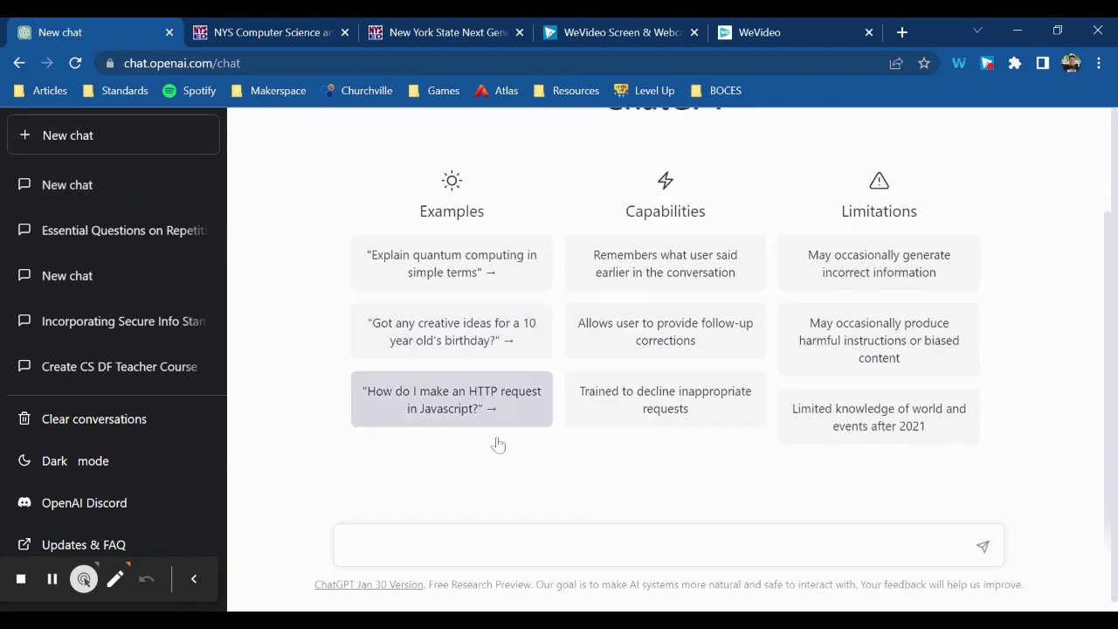
{"action": "left_click", "coordinate": [496, 550]}
{"action": "type", "text": "Write "}
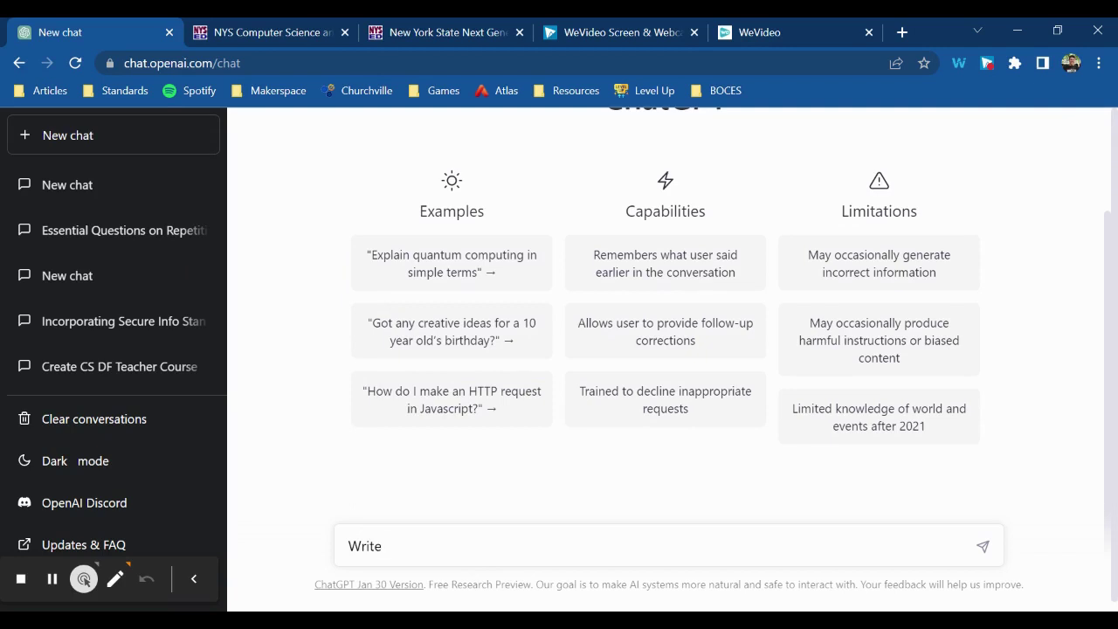
{"action": "type", "text": "5"}
{"action": "type", "text": " essential "}
{"action": "type", "text": "question"}
{"action": "key", "text": "BackSpace"}
{"action": "type", "text": "stions"}
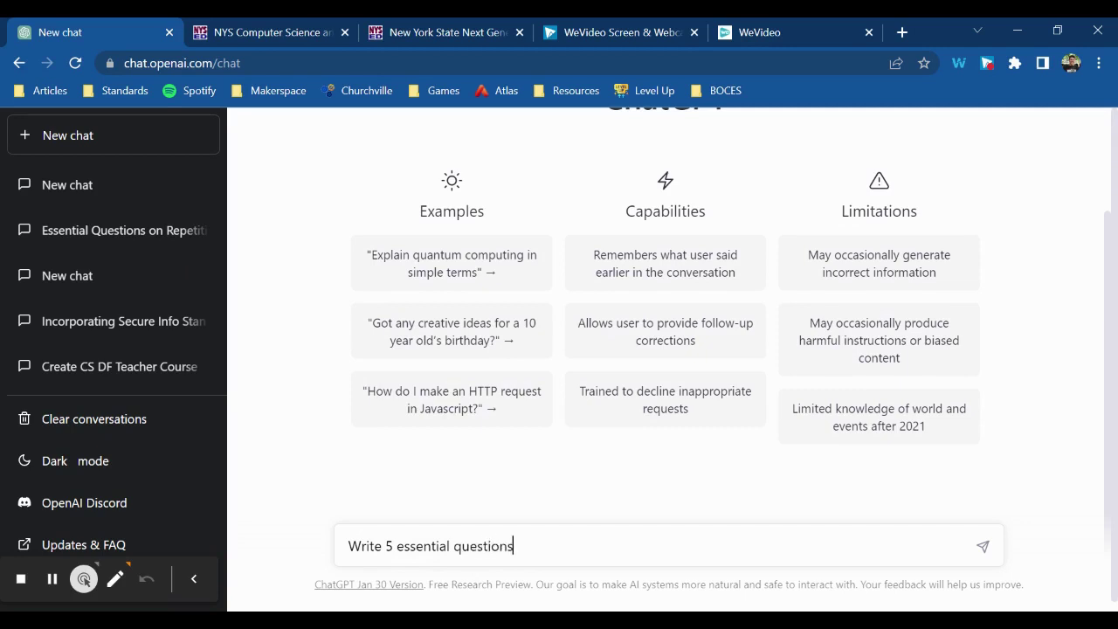
{"action": "type", "text": " based on this st"}
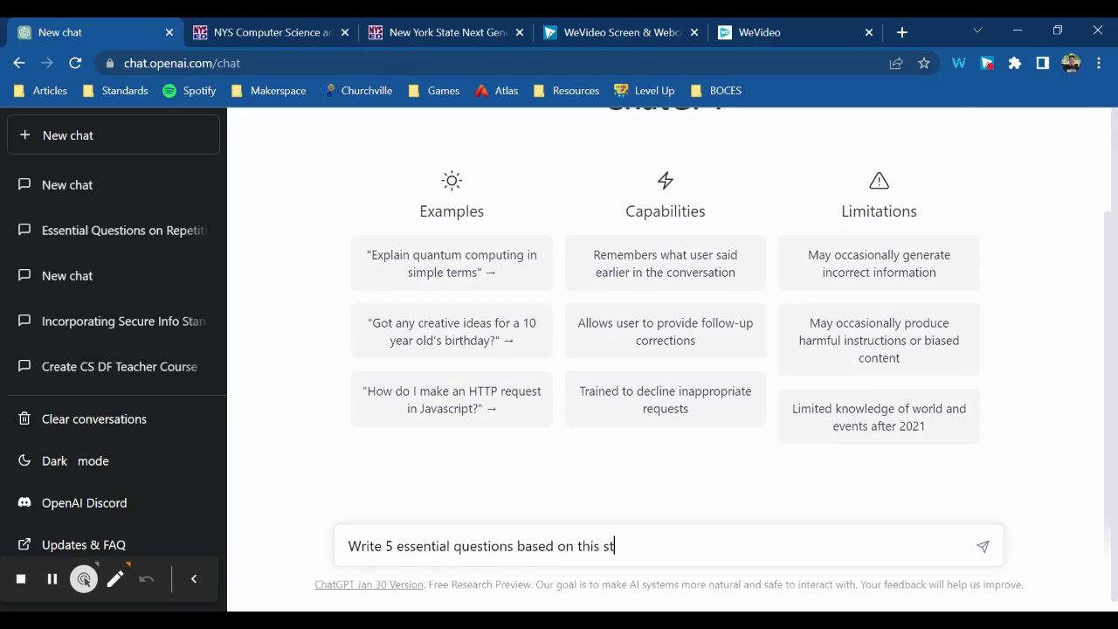
{"action": "type", "text": "andard: \""}
{"action": "key", "text": "ctrl+v"}
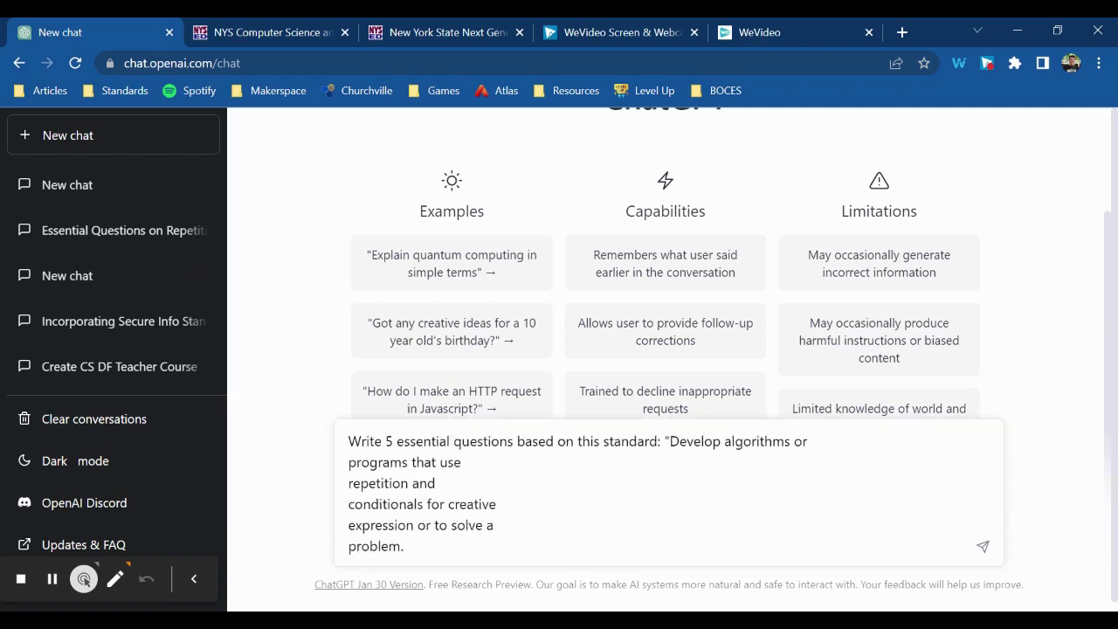
- Join the standard's lines from "programs that use" onward in the essential-questions prompt, keeping a space between "and" and "conditionals"
{"action": "left_click", "coordinate": [349, 546]}
{"action": "key", "text": "BackSpace"}
{"action": "left_click", "coordinate": [350, 546]}
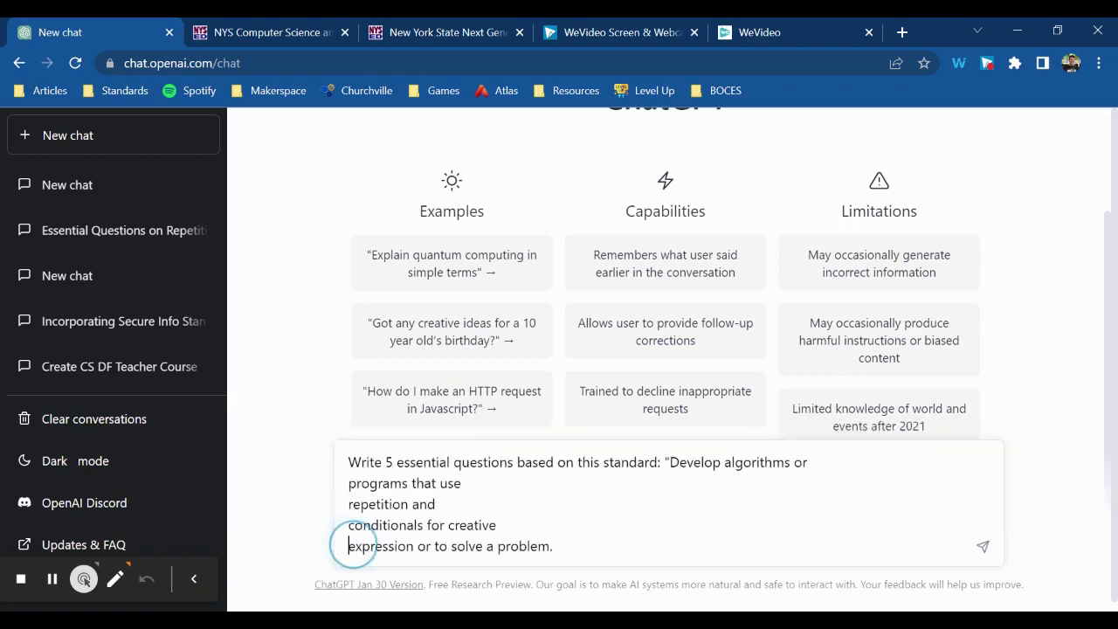
{"action": "key", "text": "BackSpace"}
{"action": "left_click", "coordinate": [349, 546]}
{"action": "key", "text": "BackSpace"}
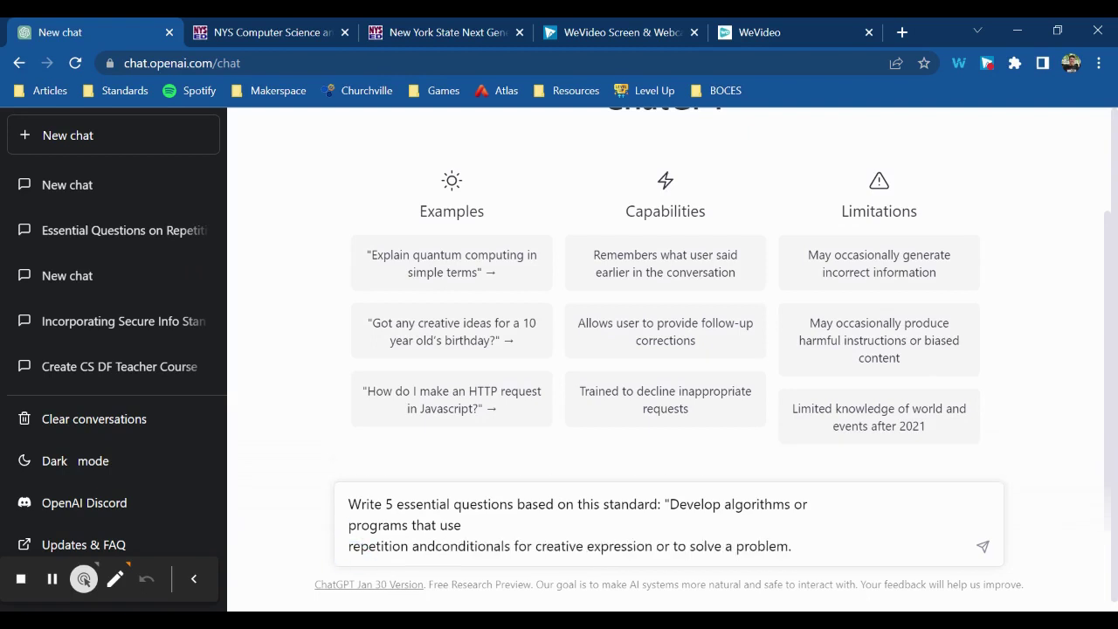
{"action": "left_click", "coordinate": [350, 547]}
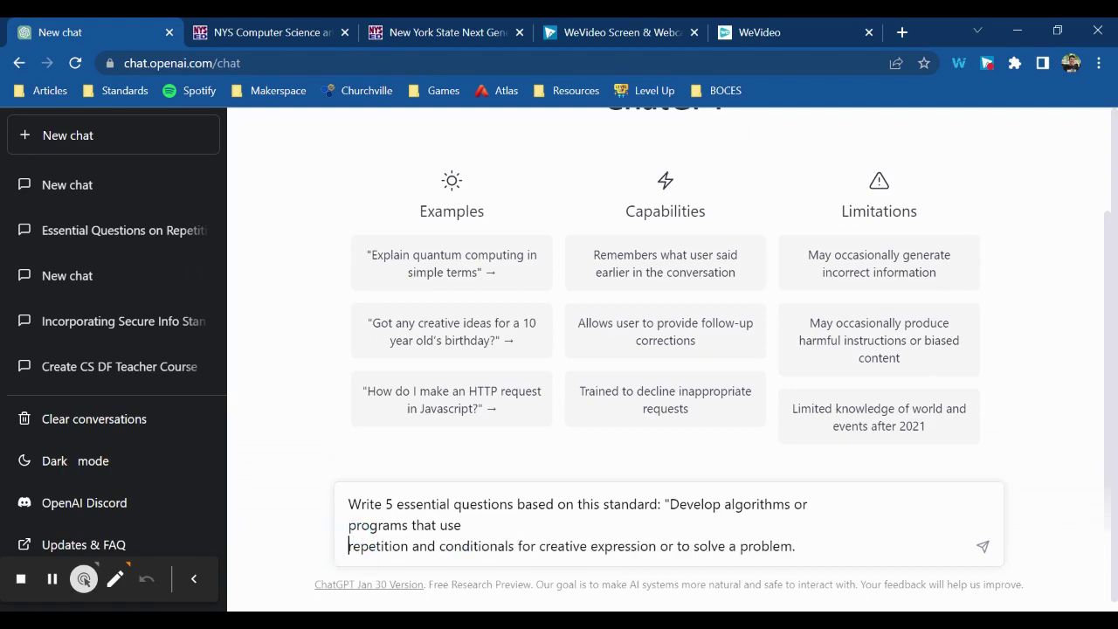
{"action": "key", "text": "BackSpace"}
- Add the closing quotation mark to the essential-questions prompt and send it
{"action": "left_click", "coordinate": [928, 546]}
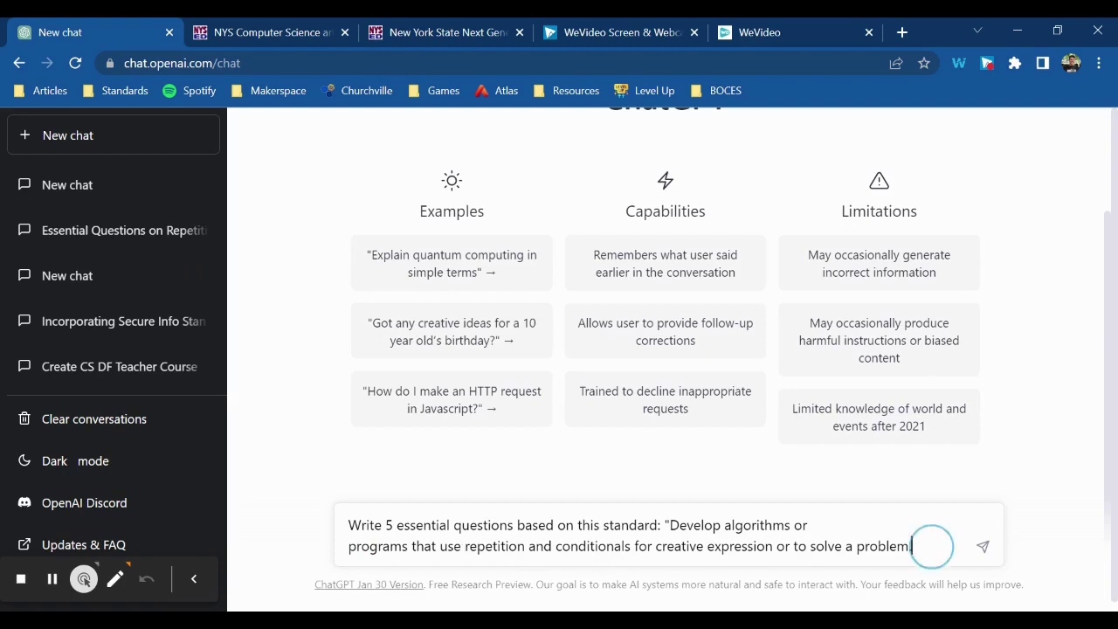
{"action": "type", "text": "\""}
{"action": "key", "text": "Return"}
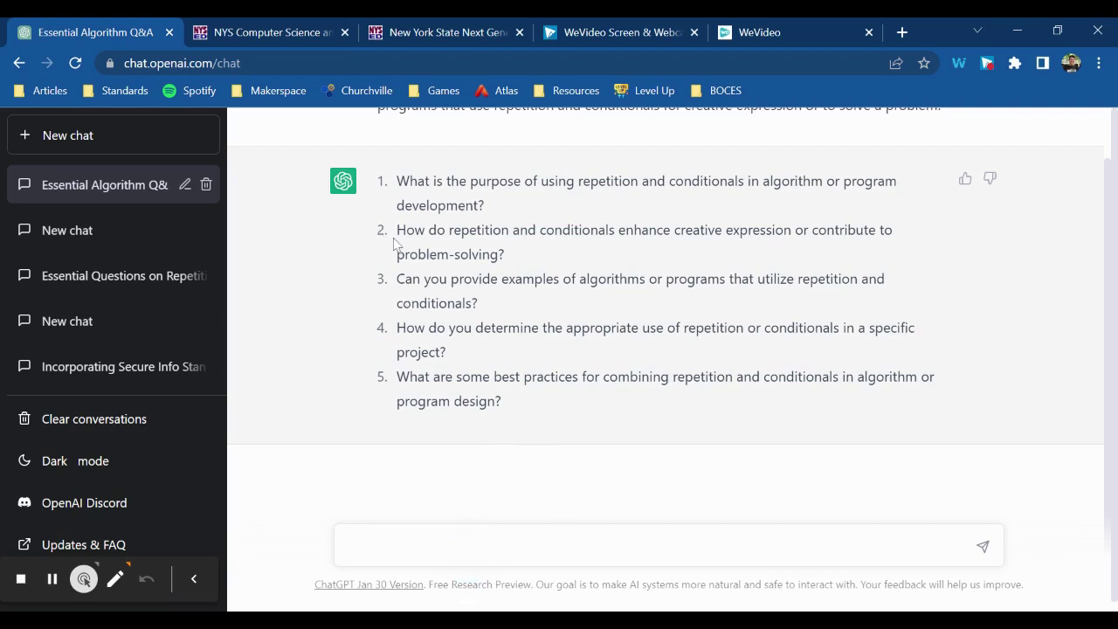
- Copy the sent essential-questions prompt from the conversation and paste it into the message box as a new message
{"action": "left_click", "coordinate": [499, 536]}
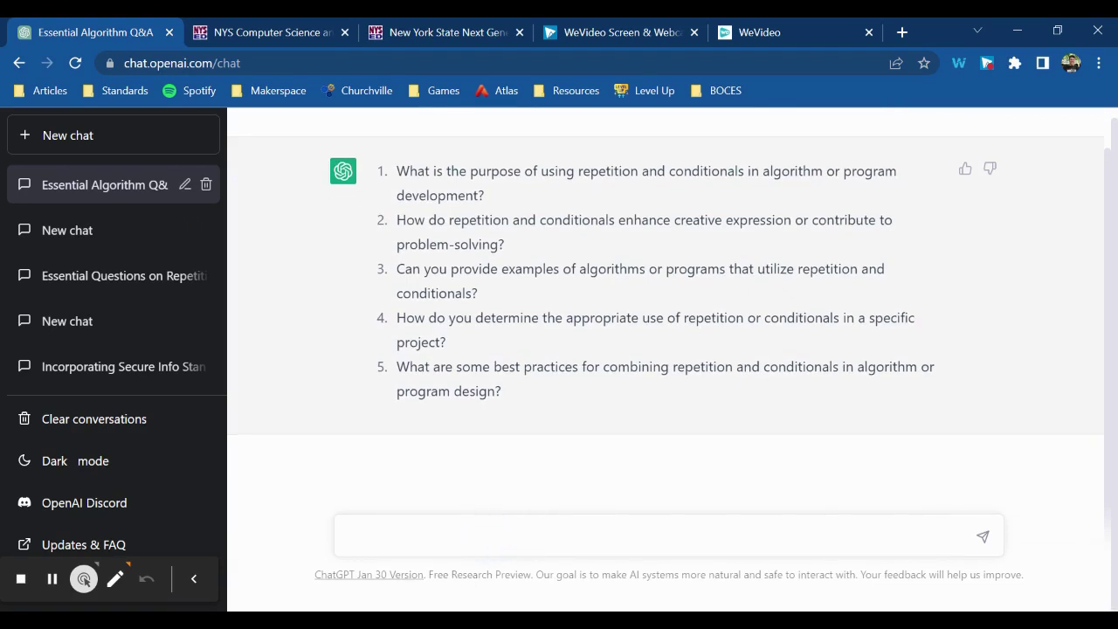
{"action": "scroll", "coordinate": [952, 157], "scroll_direction": "up", "scroll_amount": 1}
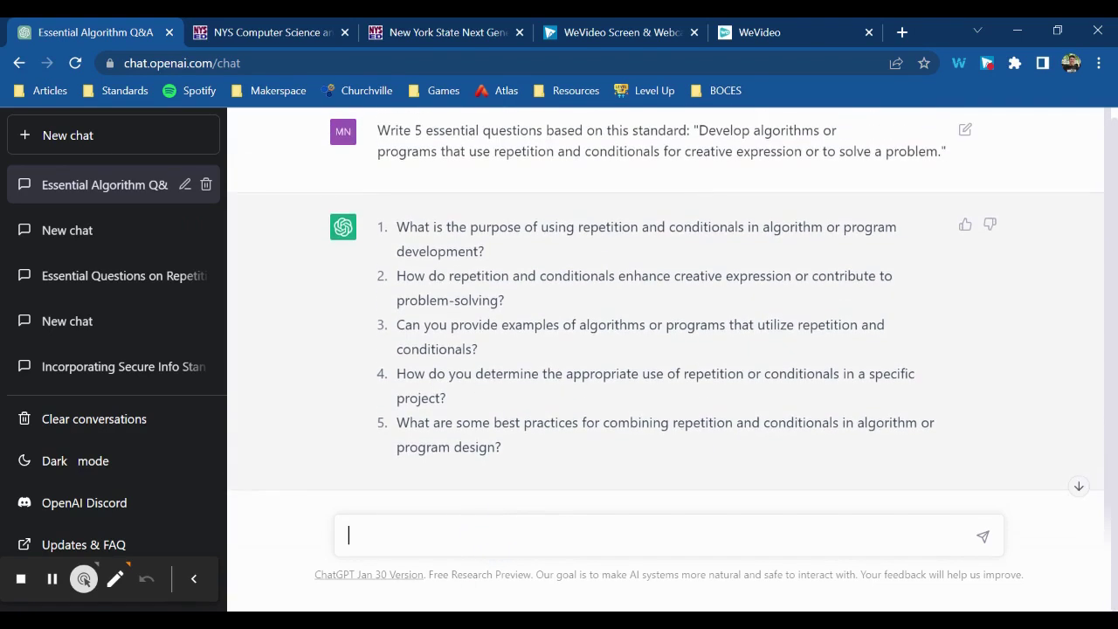
{"action": "left_click_drag", "start_coordinate": [950, 155], "coordinate": [376, 111]}
{"action": "key", "text": "ctrl+c"}
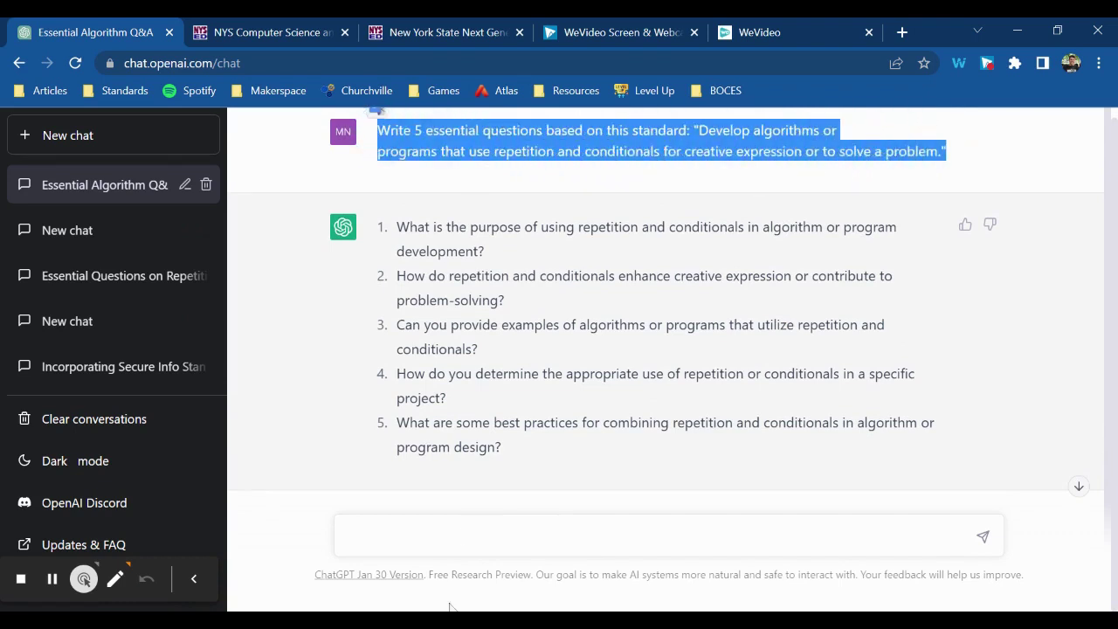
{"action": "left_click", "coordinate": [431, 530]}
{"action": "key", "text": "ctrl+v"}
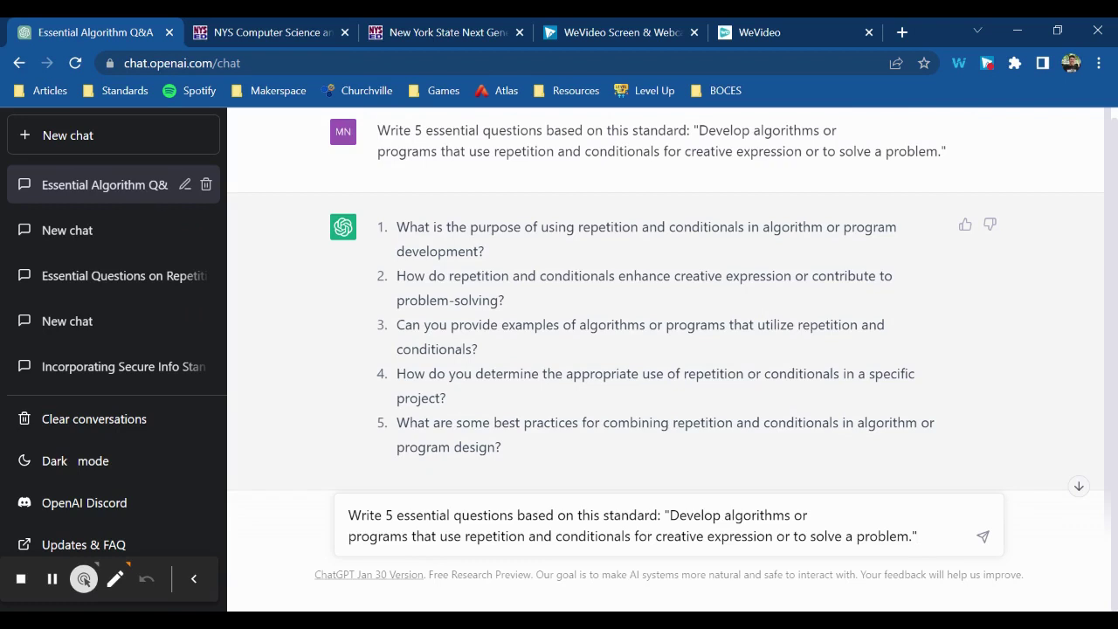
- Append "Focus on real world applications" to the pasted prompt and send it
{"action": "type", "text": "Focus on real w"}
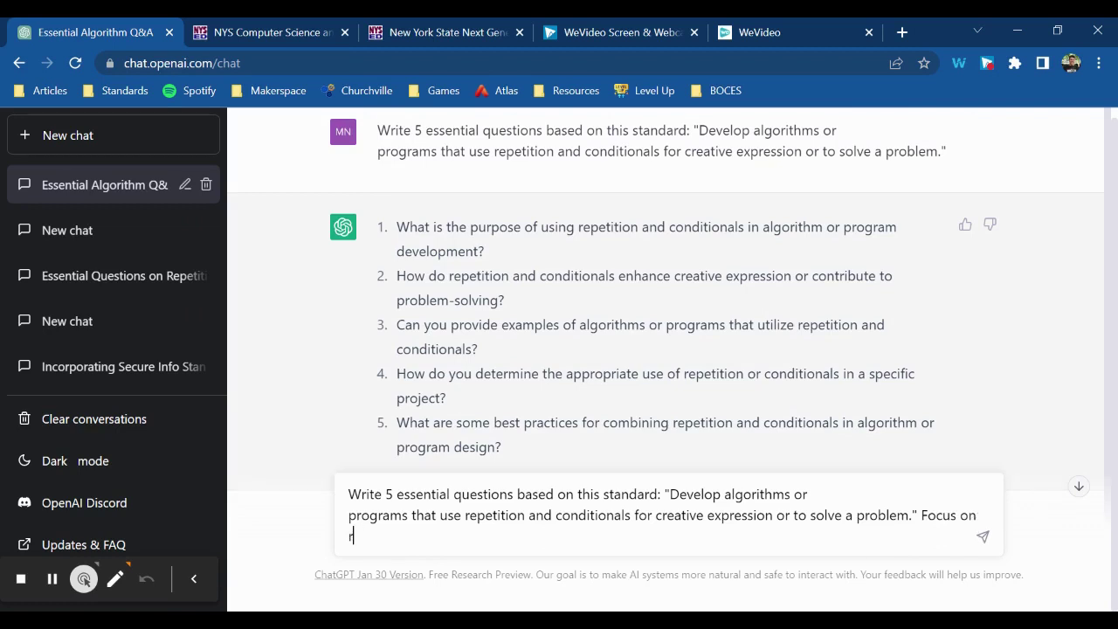
{"action": "type", "text": "orld applications"}
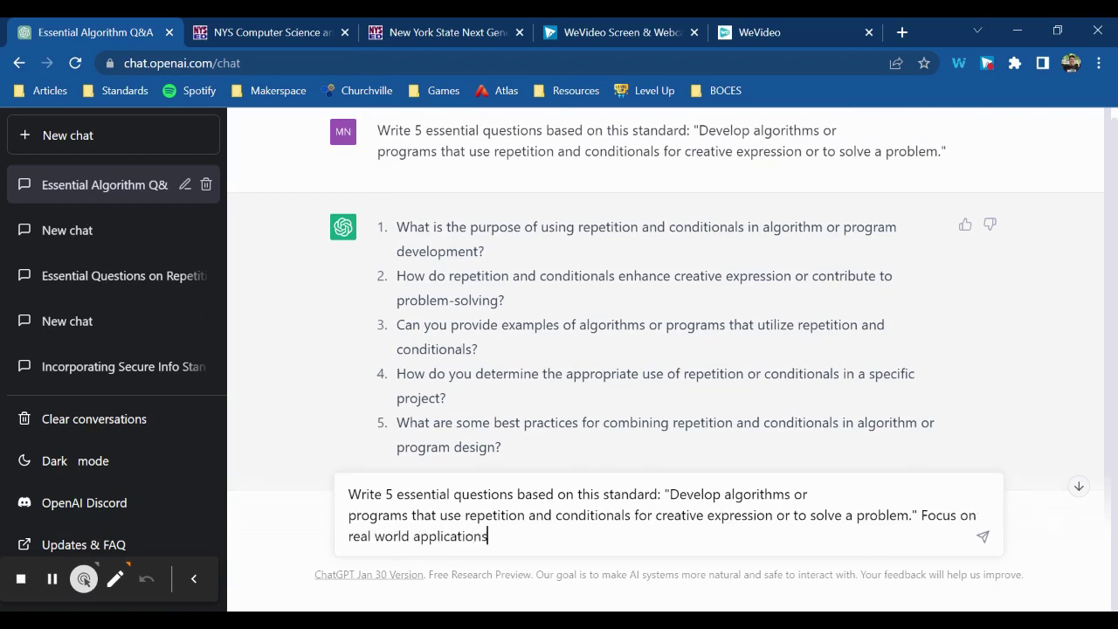
{"action": "key", "text": "Return"}
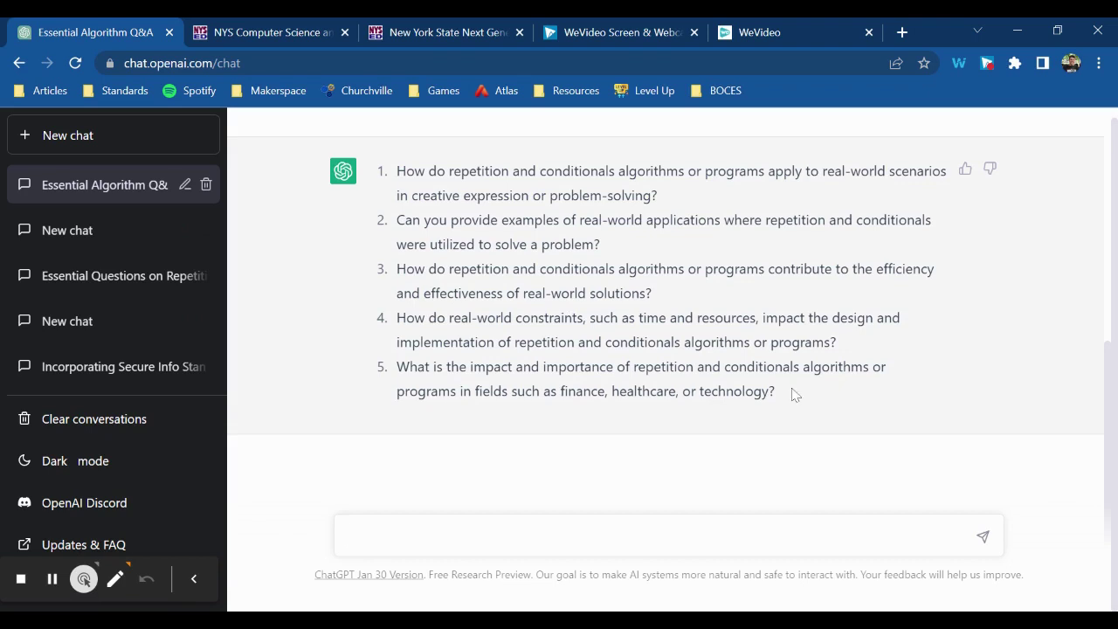
- Send the follow-up "Let's go with number 1. Give me 5 possible ways to assess student understanding of this essential question." and view the reply from its start
{"action": "scroll", "coordinate": [822, 398], "scroll_direction": "up", "scroll_amount": 2}
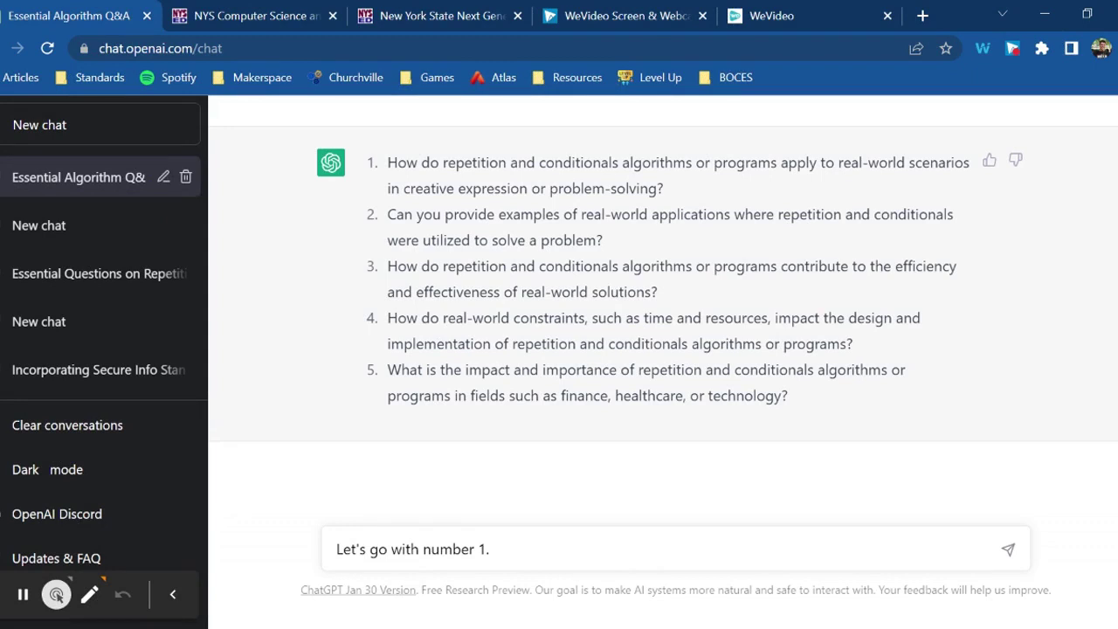
{"action": "type", "text": "Give me 5 possible way"}
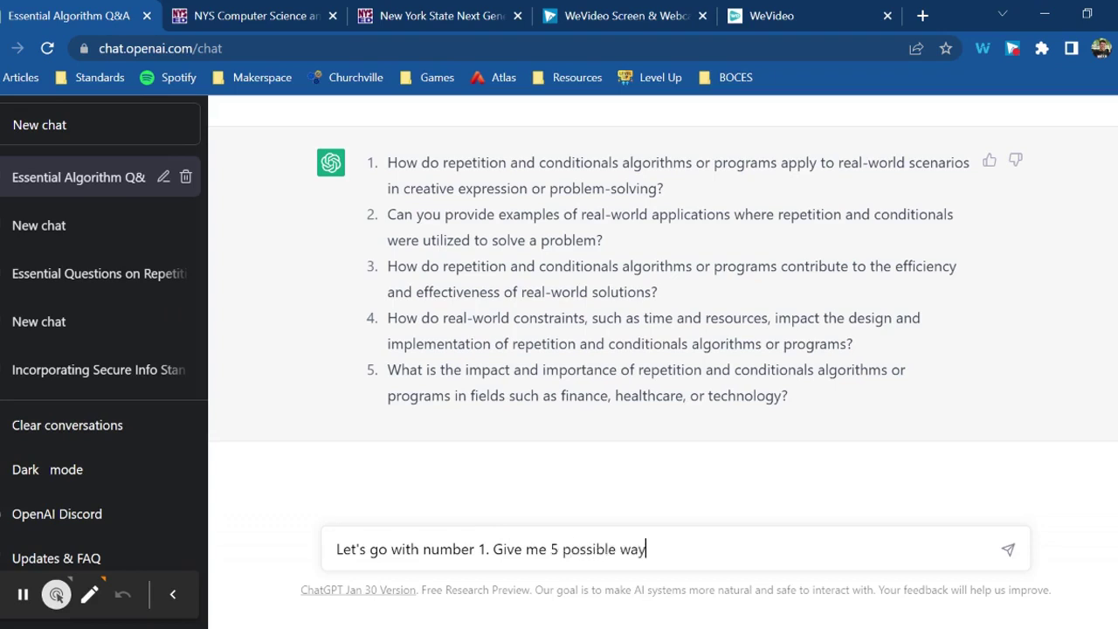
{"action": "type", "text": "s to asess studnet"}
{"action": "key", "text": "BackSpace"}
{"action": "key", "text": "BackSpace"}
{"action": "key", "text": "BackSpace"}
{"action": "type", "text": "entu"}
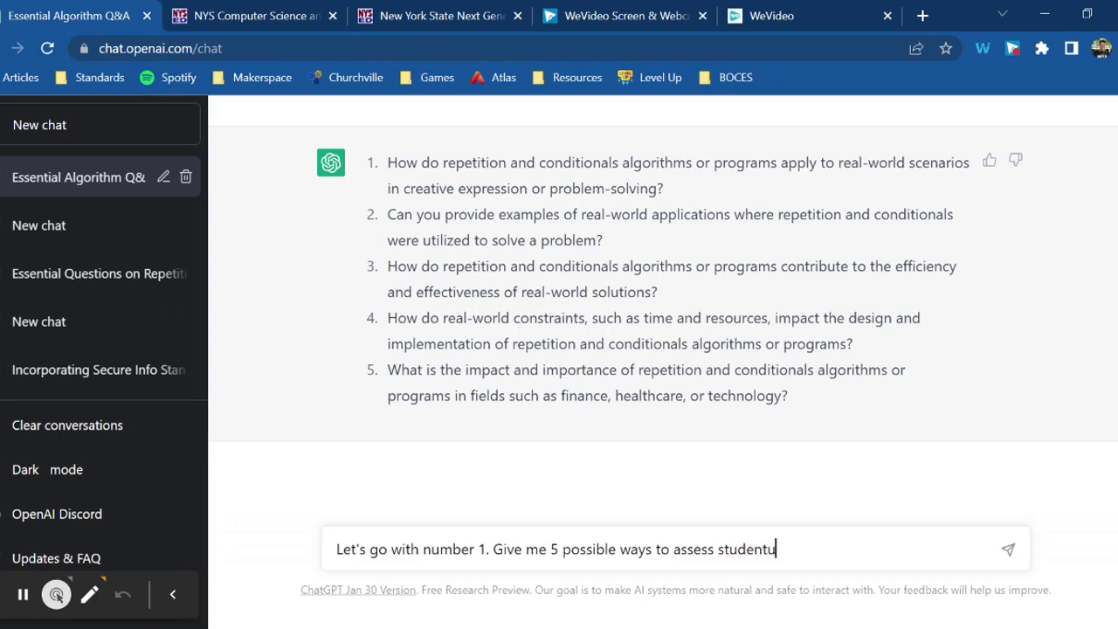
{"action": "key", "text": "BackSpace"}
{"action": "type", "text": "understand"}
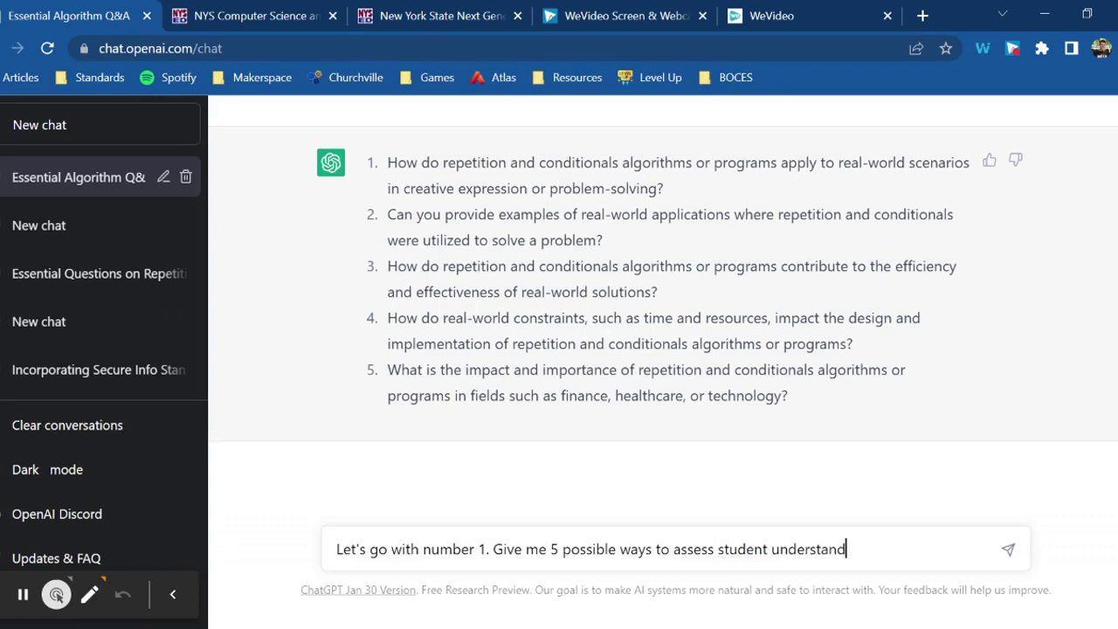
{"action": "type", "text": "ing of this essential que"}
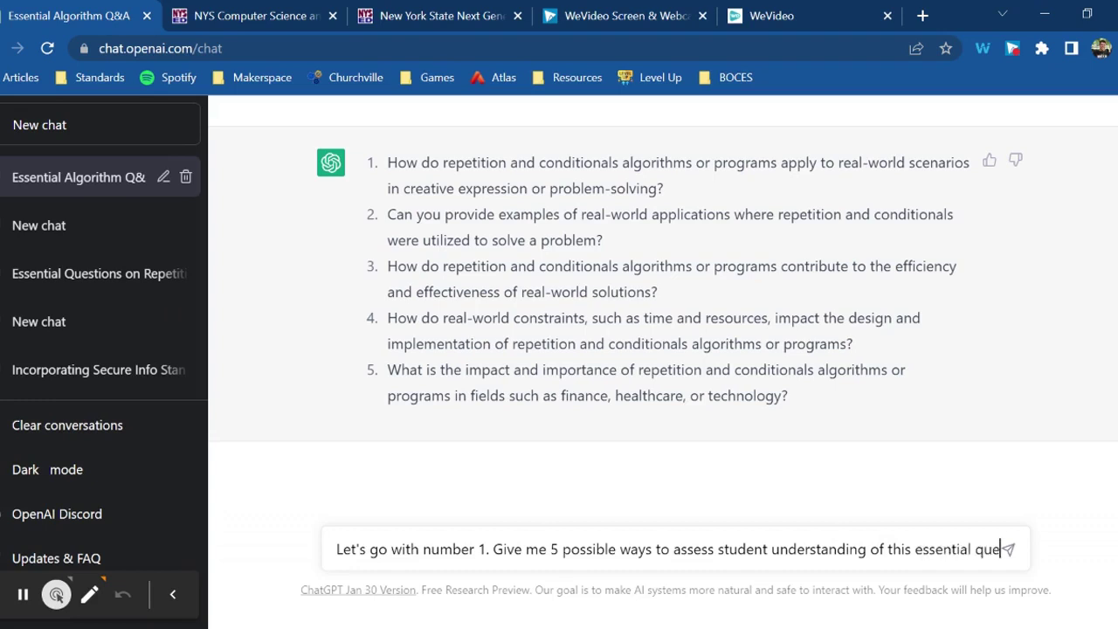
{"action": "type", "text": "stion."}
{"action": "key", "text": "Return"}
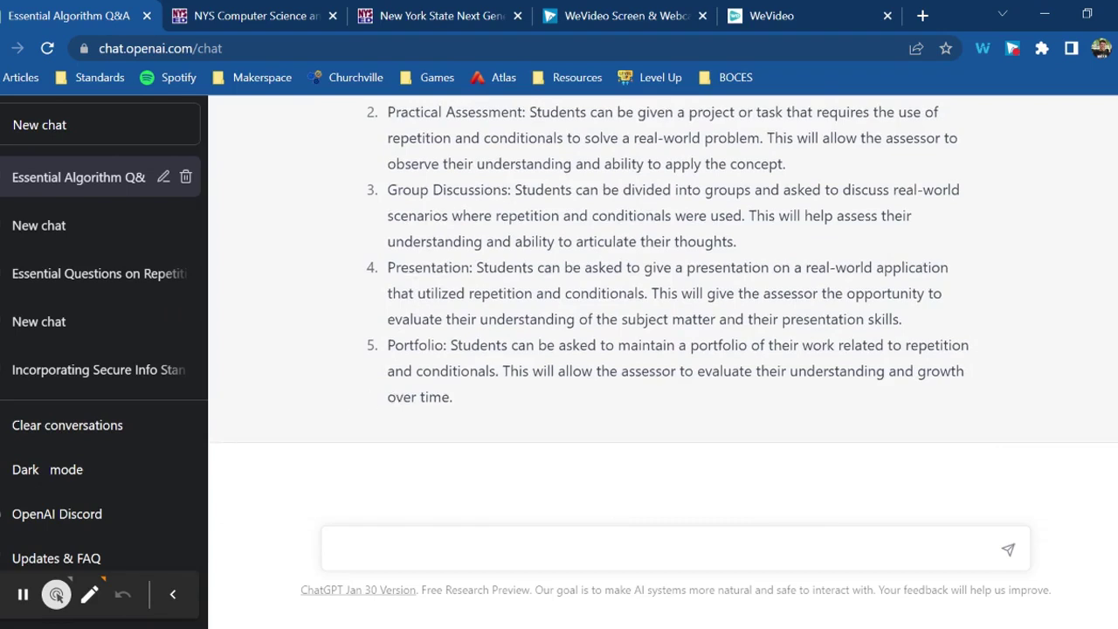
{"action": "scroll", "coordinate": [356, 403], "scroll_direction": "up", "scroll_amount": 2}
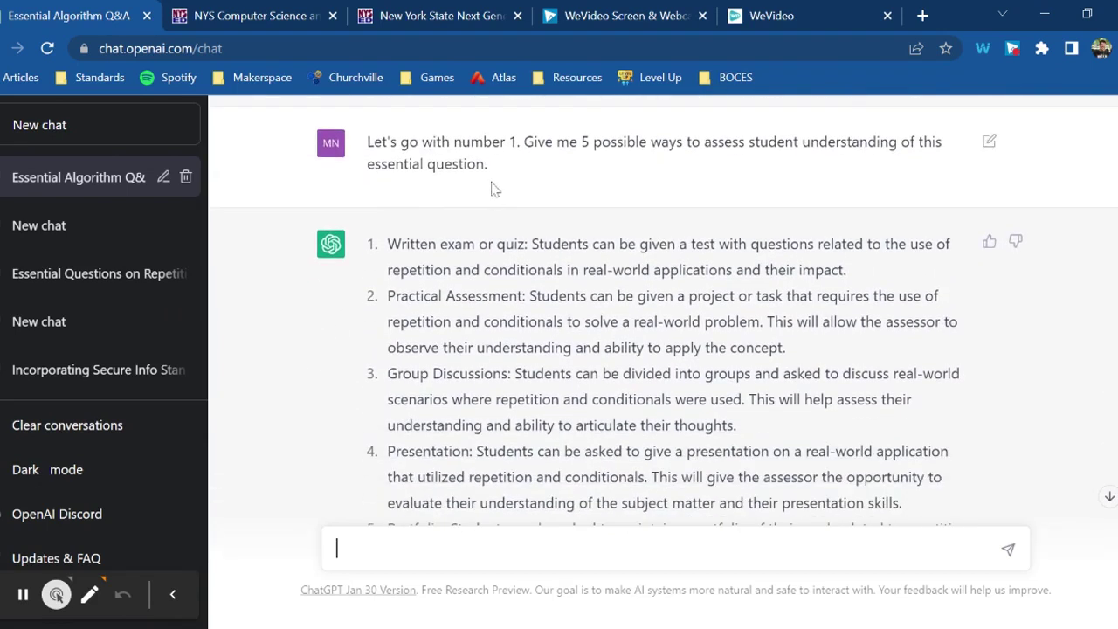
- Copy the sent prompt asking for 5 possible ways to assess student understanding and paste it into the message box
{"action": "left_click_drag", "start_coordinate": [492, 167], "coordinate": [368, 143]}
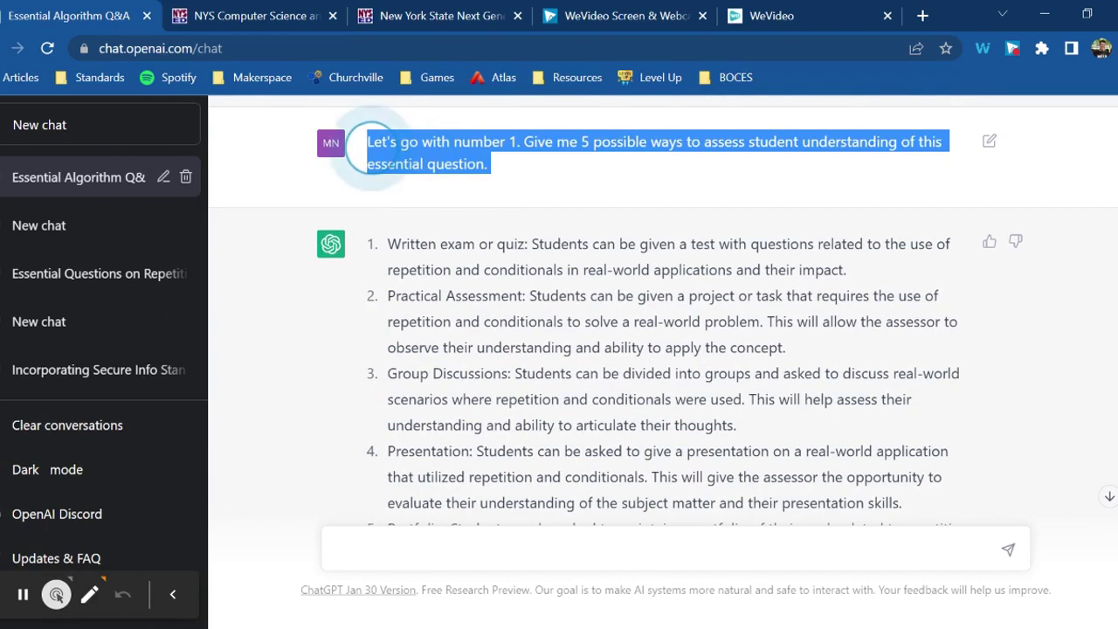
{"action": "scroll", "coordinate": [466, 519], "scroll_direction": "down", "scroll_amount": 2}
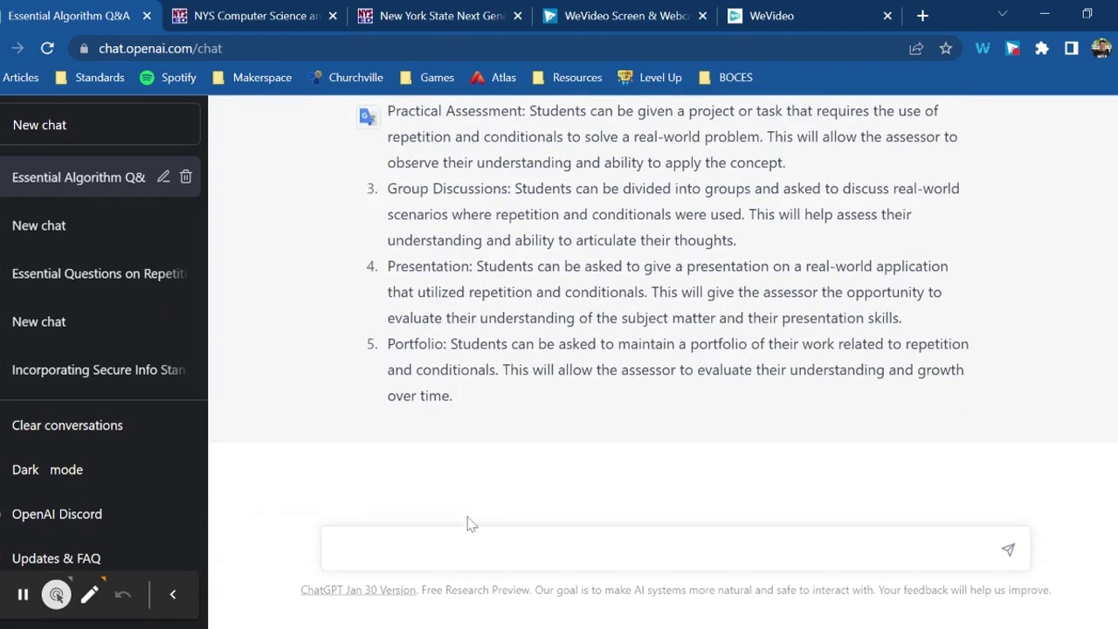
{"action": "left_click", "coordinate": [461, 537]}
{"action": "key", "text": "ctrl+v"}
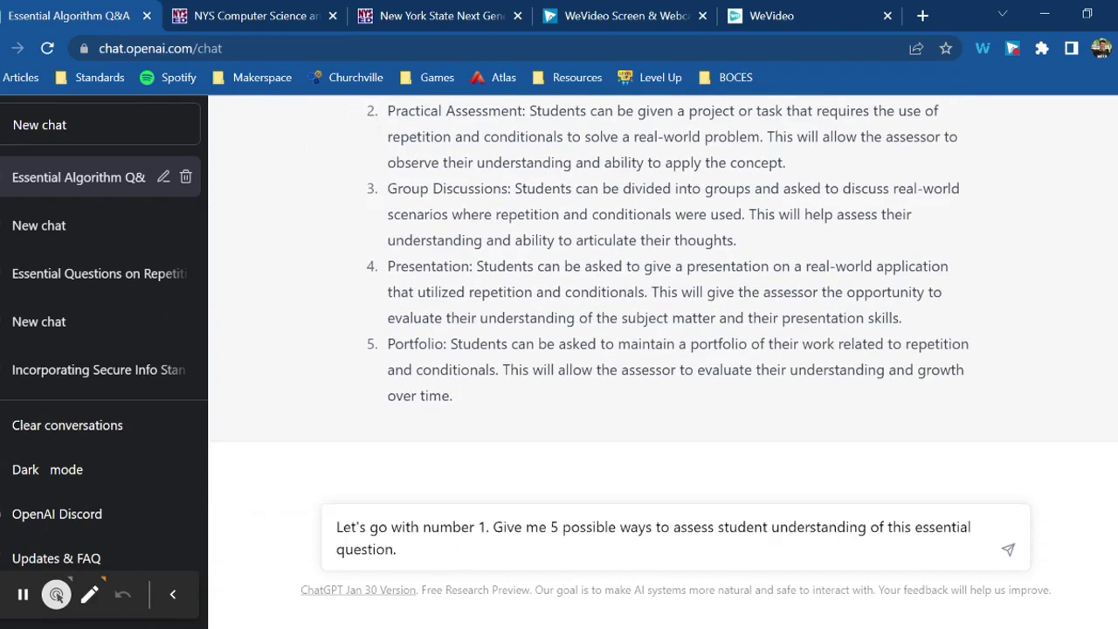
- Insert "creative" before "ways" in the pasted assessment prompt and send it
{"action": "left_click", "coordinate": [622, 527]}
{"action": "type", "text": "creative"}
{"action": "key", "text": "Return"}
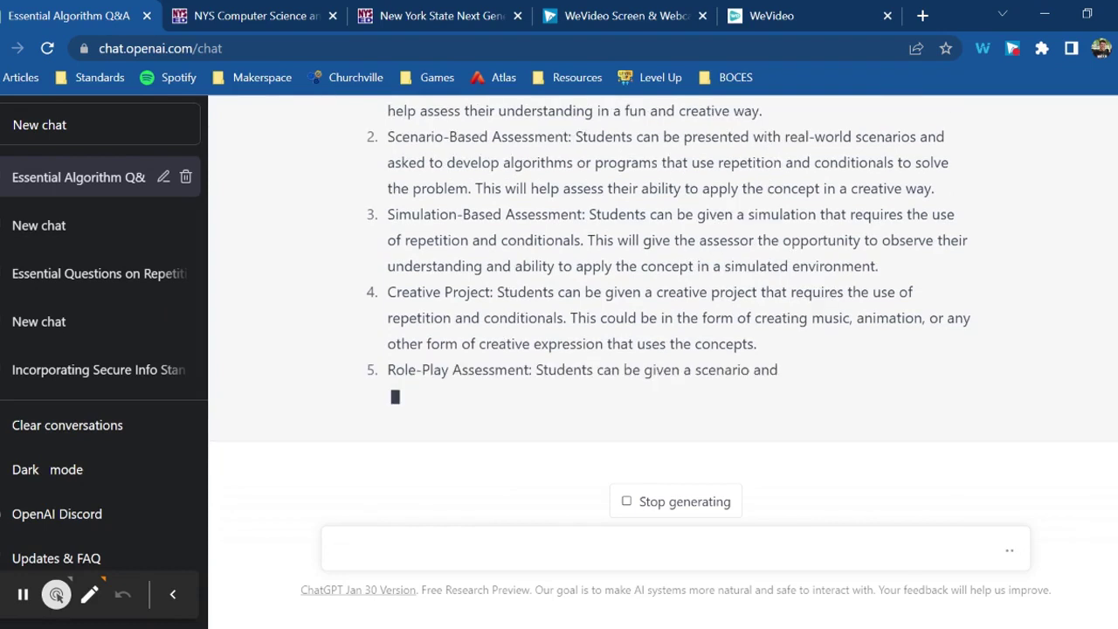
- Review the creative assessment ideas and send "Let's go with number 2. Create a rubric for this assessment."
{"action": "scroll", "coordinate": [574, 405], "scroll_direction": "up", "scroll_amount": 1}
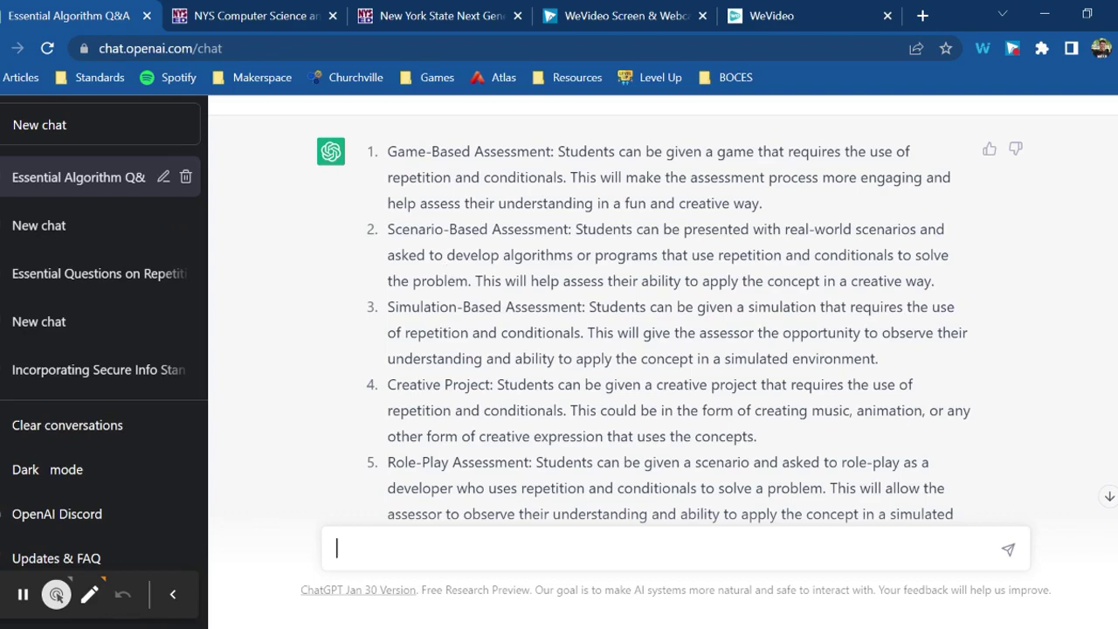
{"action": "scroll", "coordinate": [524, 463], "scroll_direction": "down", "scroll_amount": 2}
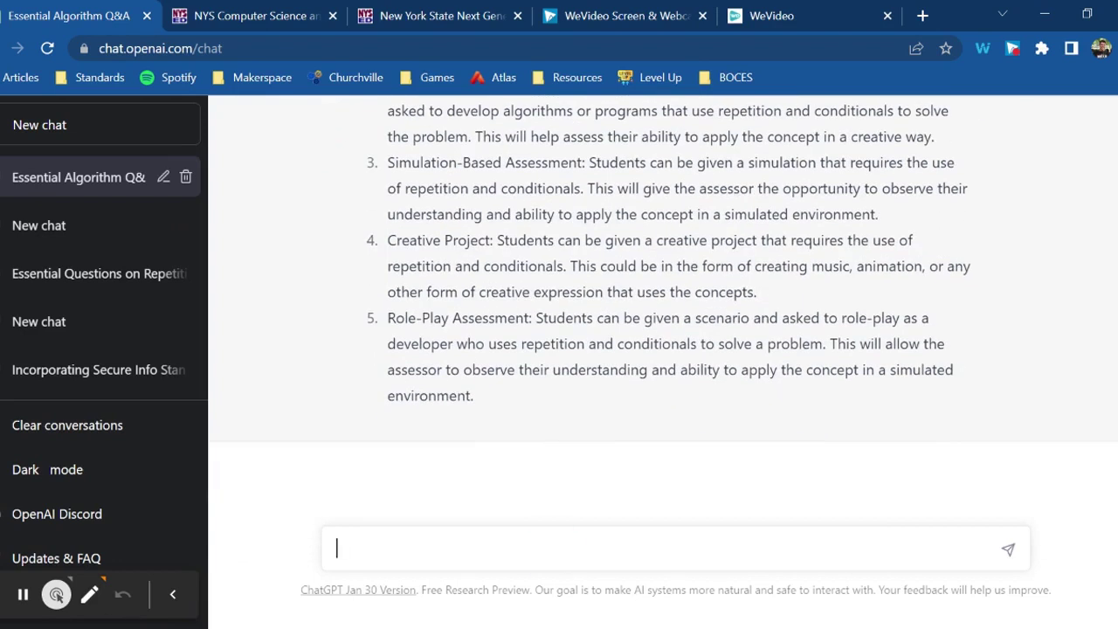
{"action": "type", "text": "et's go with number 2."}
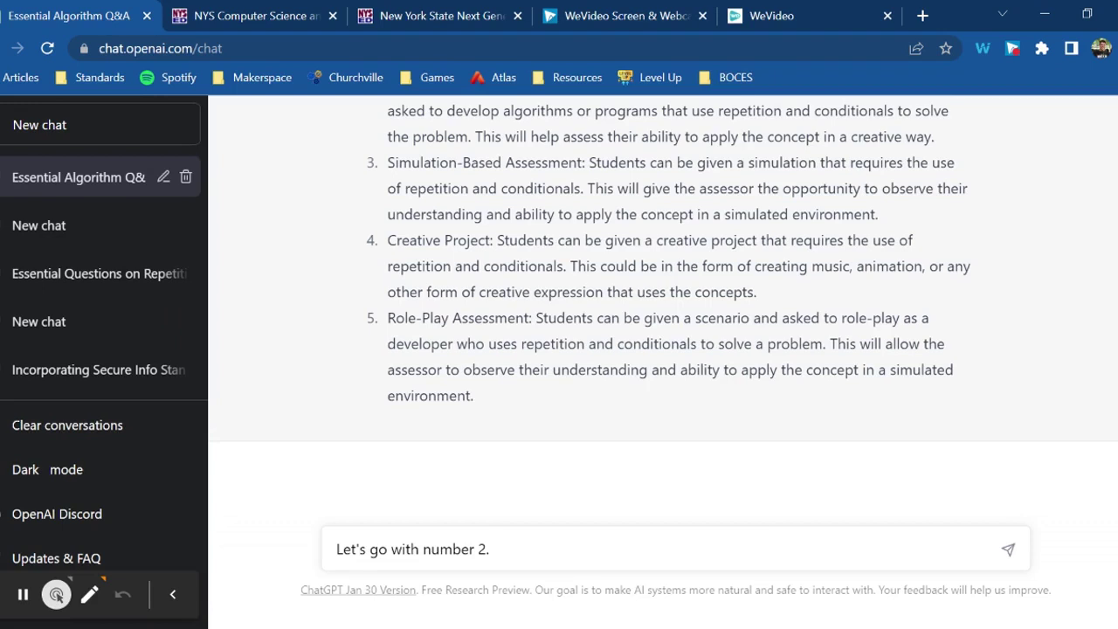
{"action": "type", "text": "Create a rubr"}
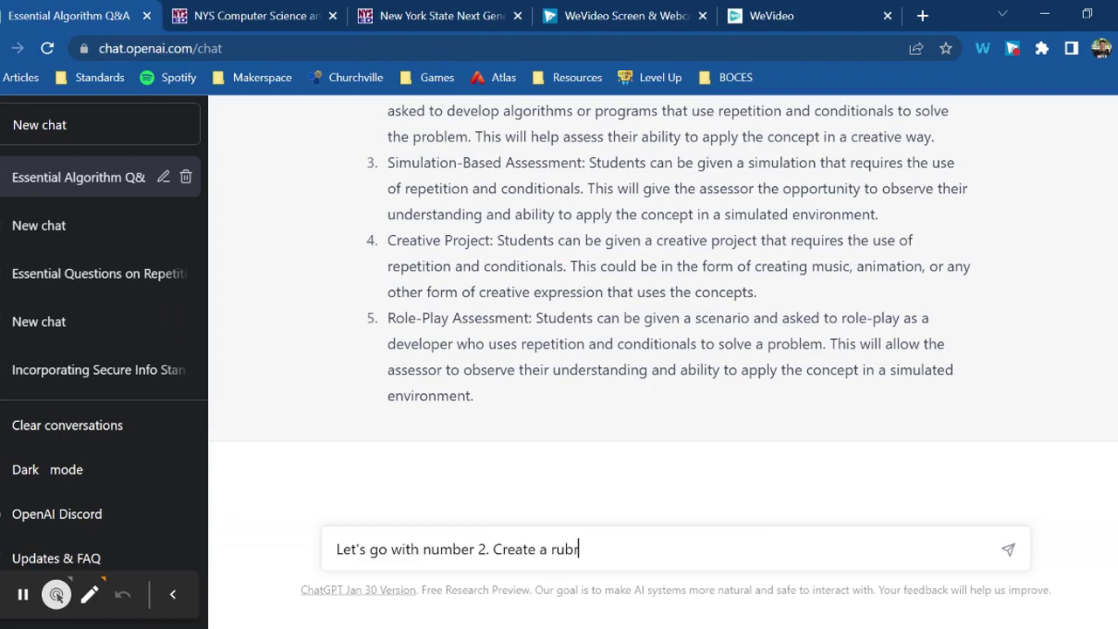
{"action": "type", "text": "ic for this assessment."}
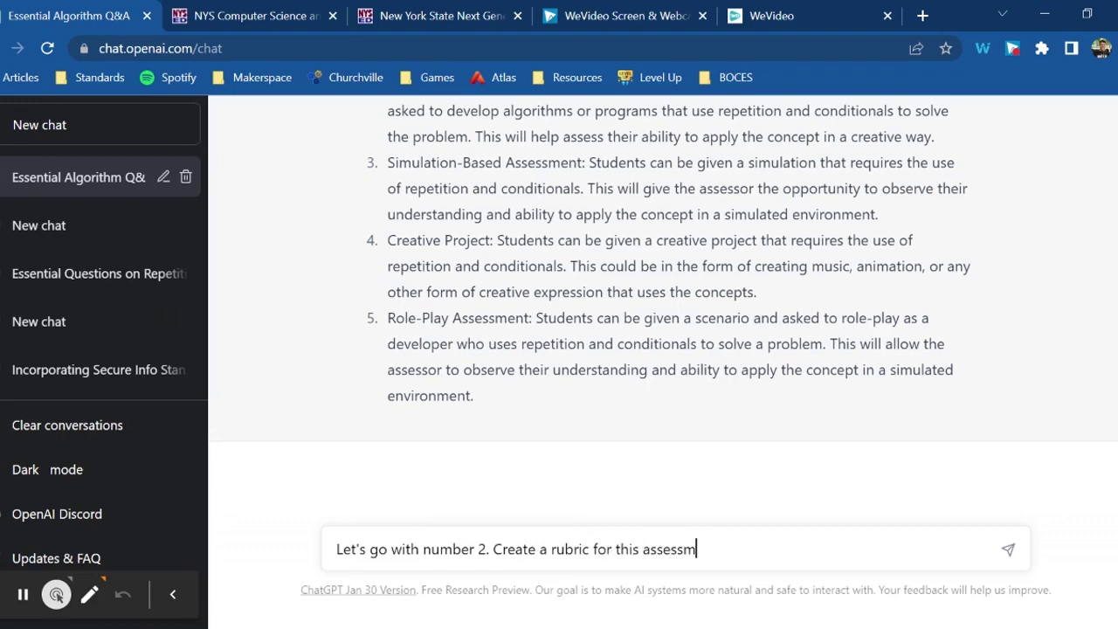
{"action": "key", "text": "Return"}
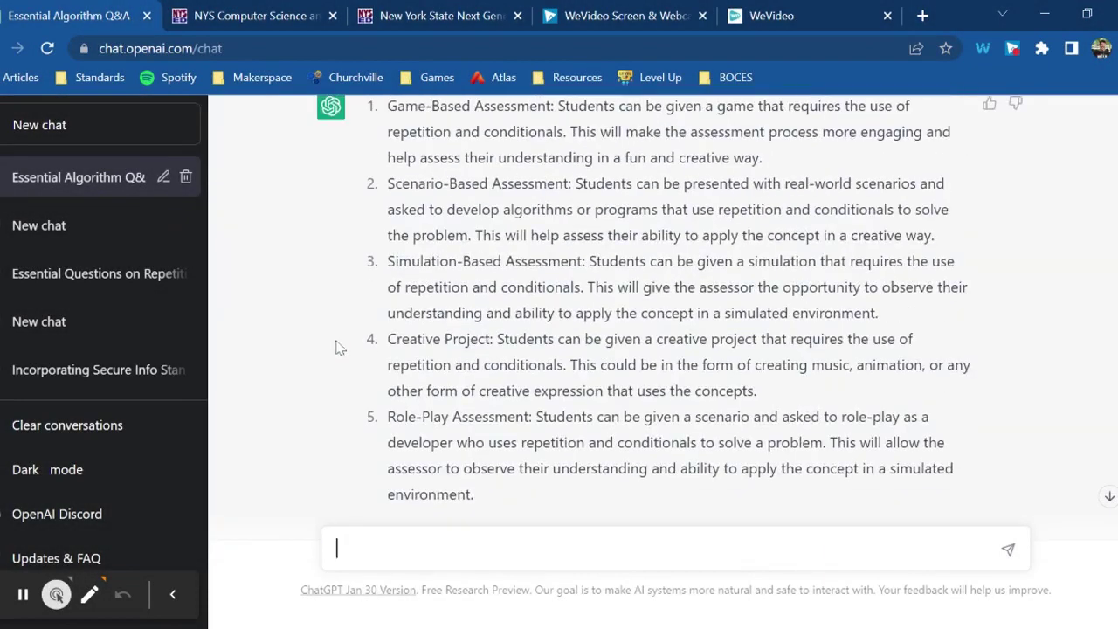
- Send the prompt "Write me a 5E lesson plan based on this standard, essential question, and assessment"
{"action": "scroll", "coordinate": [339, 347], "scroll_direction": "down", "scroll_amount": 10}
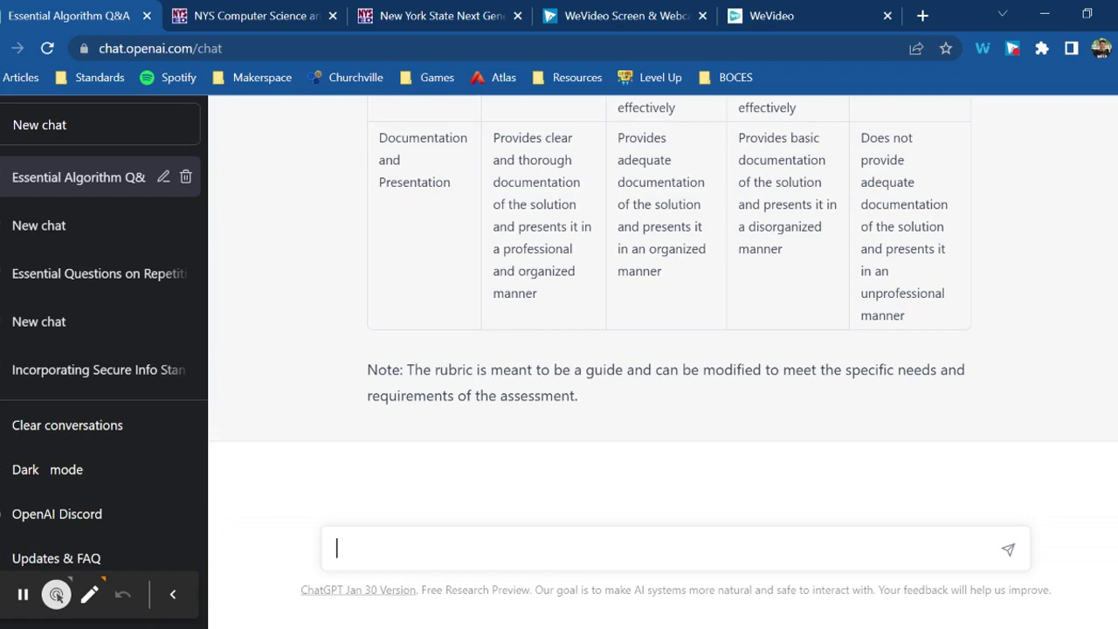
{"action": "type", "text": "Write me a 5E lesson plan"}
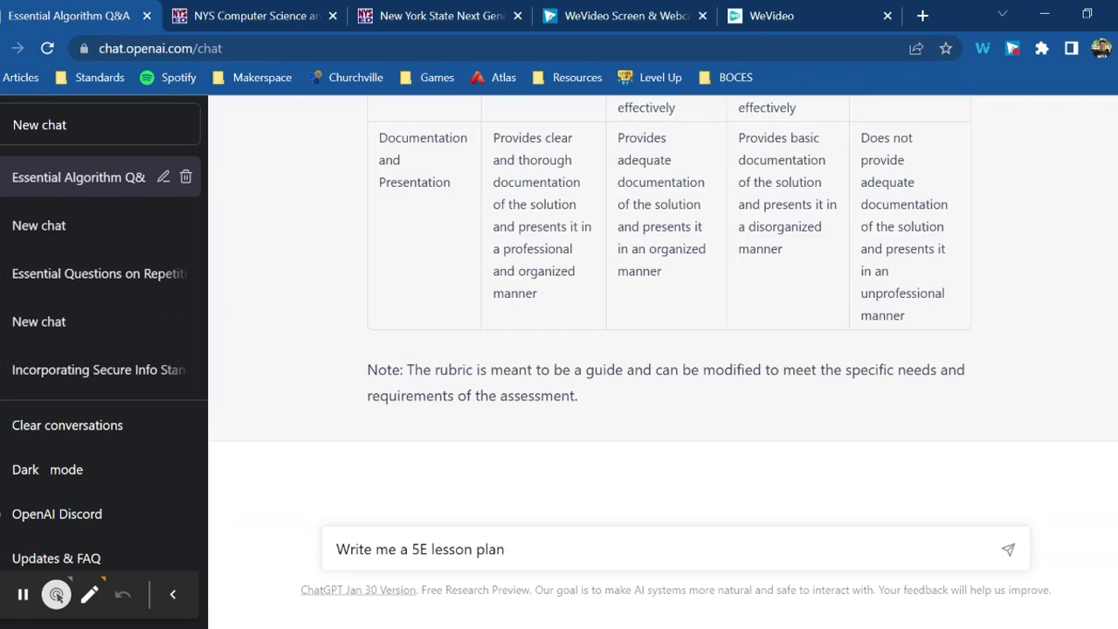
{"action": "type", "text": " based on this standard, essenti"}
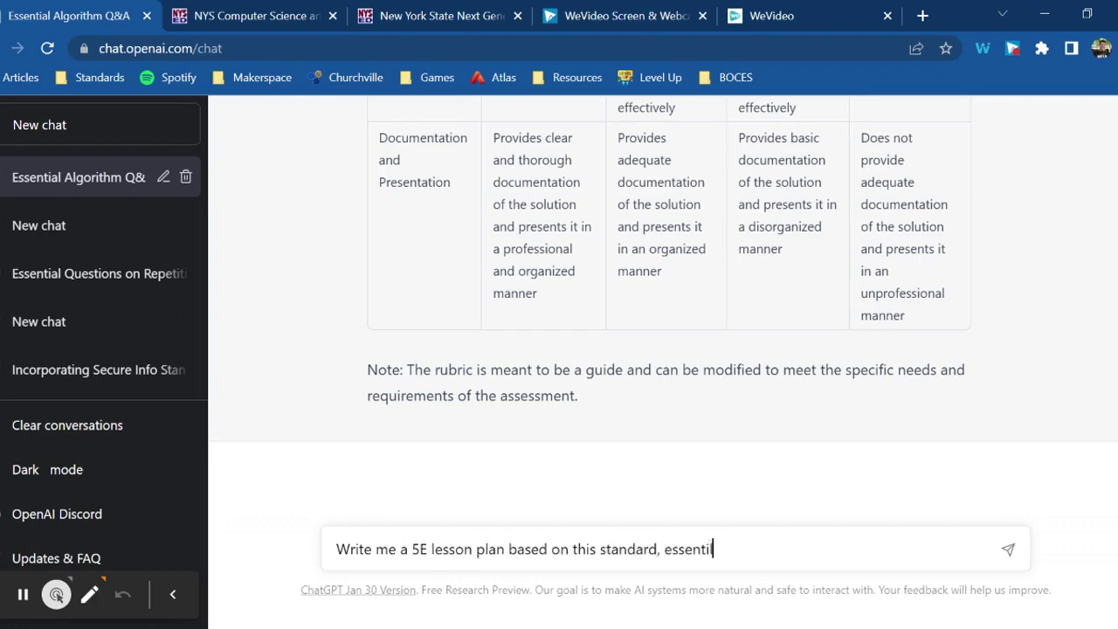
{"action": "type", "text": "al question, and assessment"}
{"action": "key", "text": "Return"}
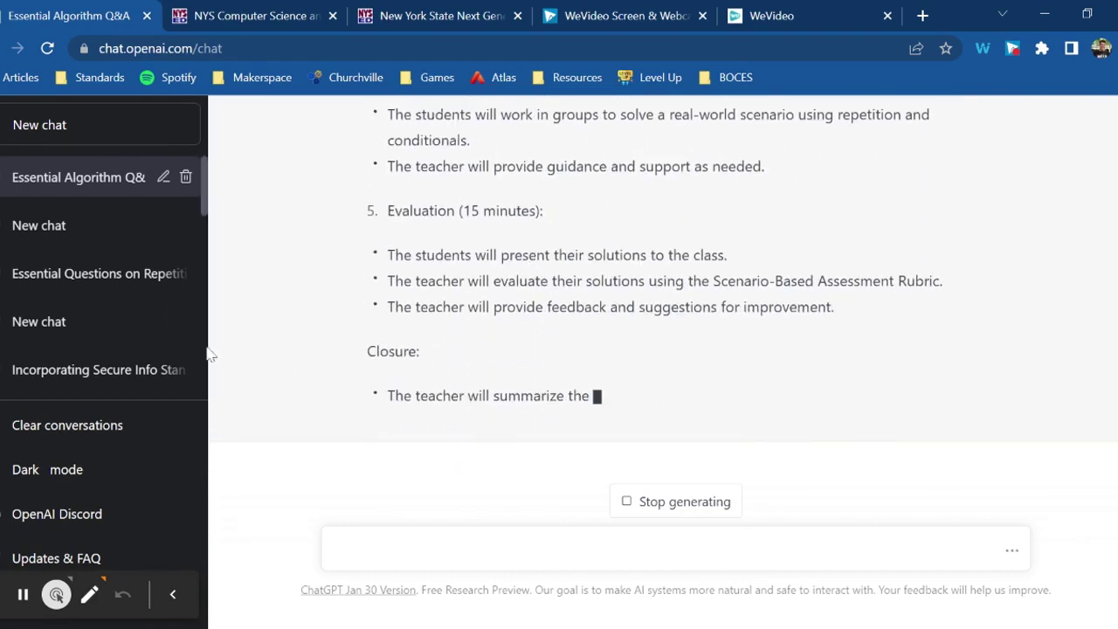
- Examine the generated 5E lesson plan from its title and objectives through the procedure to the closure
{"action": "scroll", "coordinate": [309, 352], "scroll_direction": "up", "scroll_amount": 10}
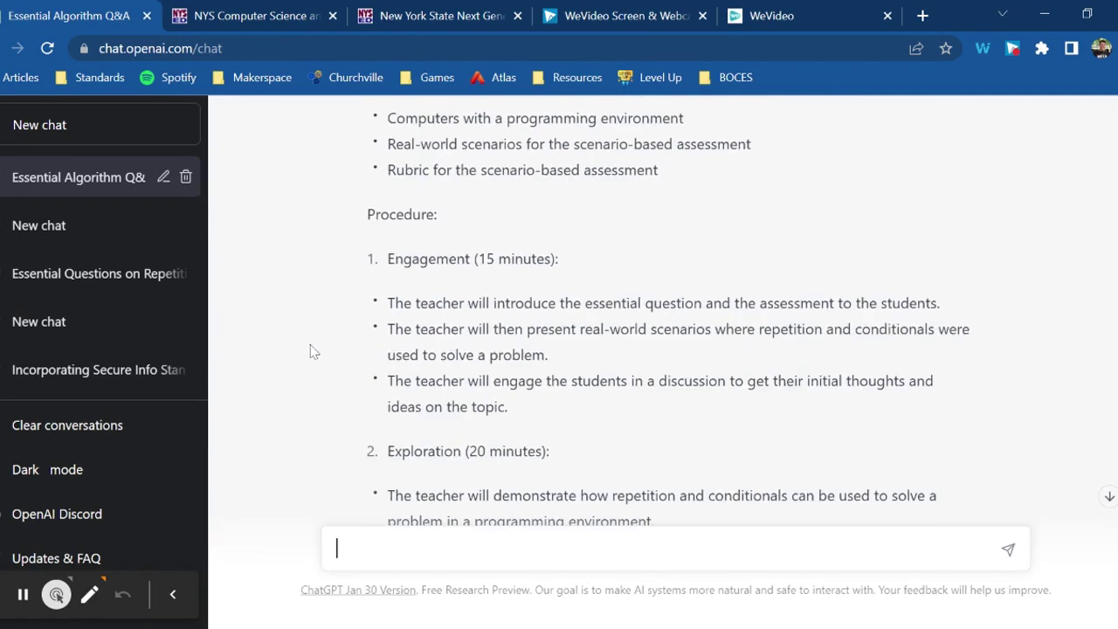
{"action": "scroll", "coordinate": [309, 351], "scroll_direction": "up", "scroll_amount": 5}
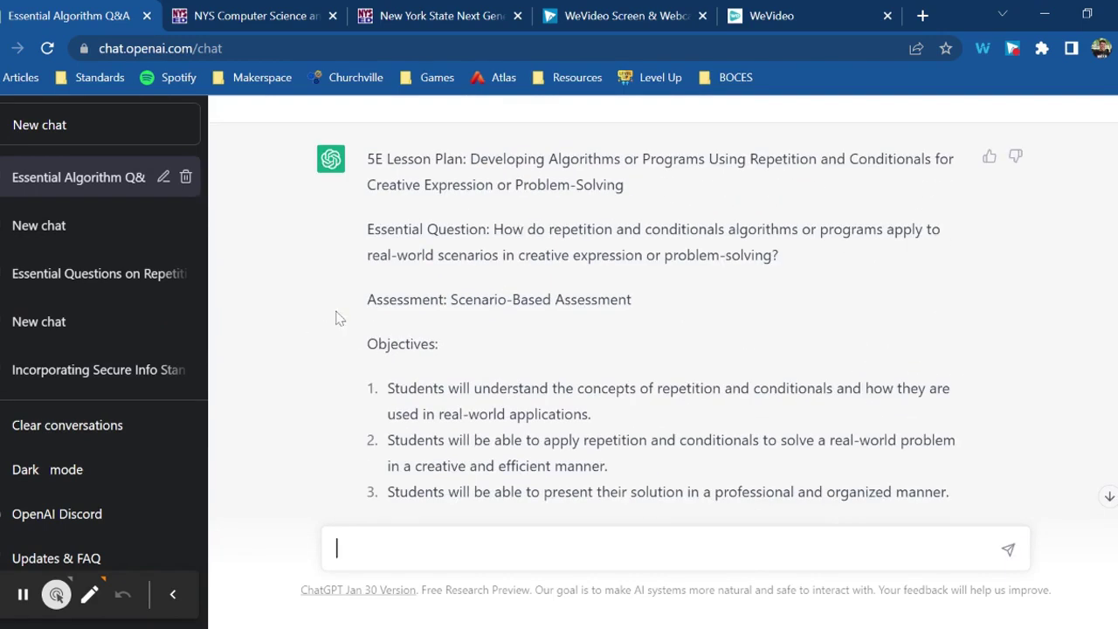
{"action": "scroll", "coordinate": [344, 346], "scroll_direction": "down", "scroll_amount": 6}
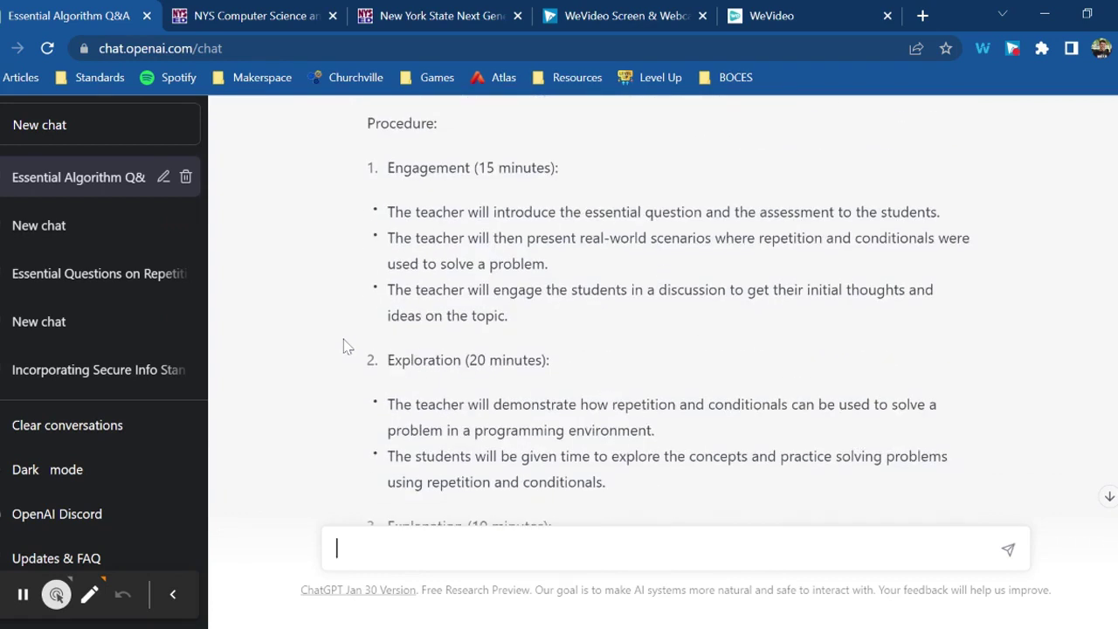
{"action": "scroll", "coordinate": [344, 346], "scroll_direction": "up", "scroll_amount": 6}
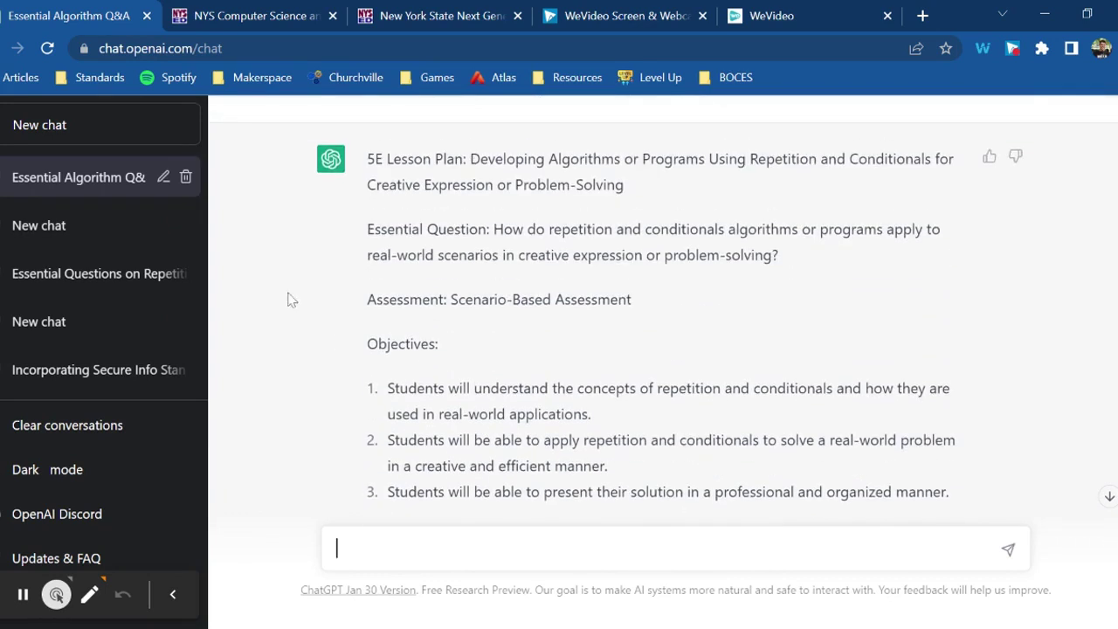
{"action": "scroll", "coordinate": [308, 385], "scroll_direction": "down", "scroll_amount": 2}
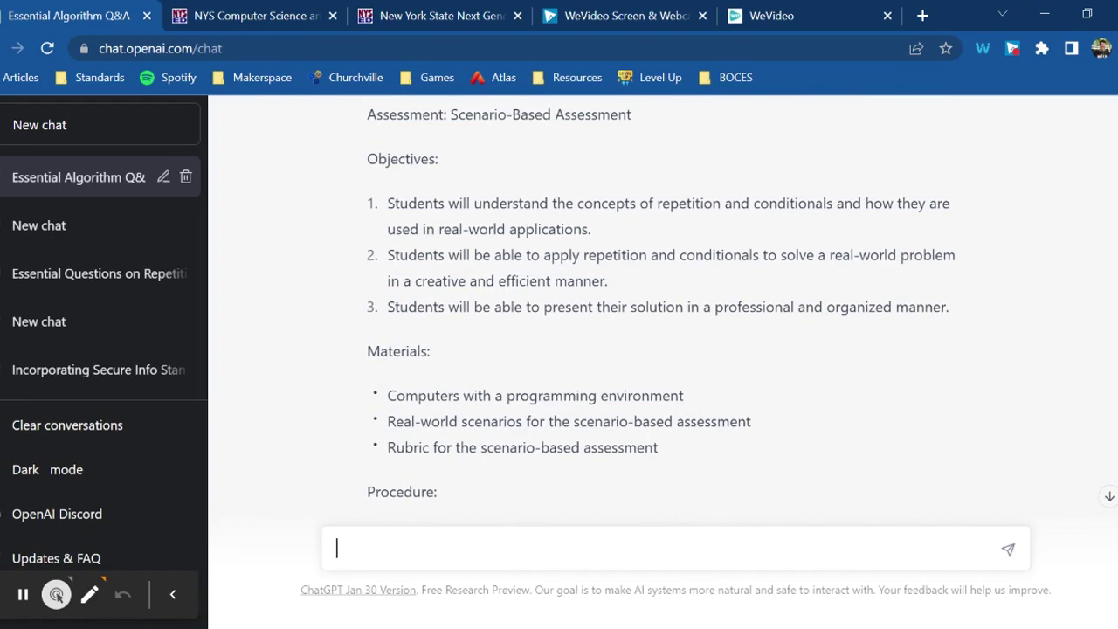
{"action": "scroll", "coordinate": [328, 325], "scroll_direction": "down", "scroll_amount": 4}
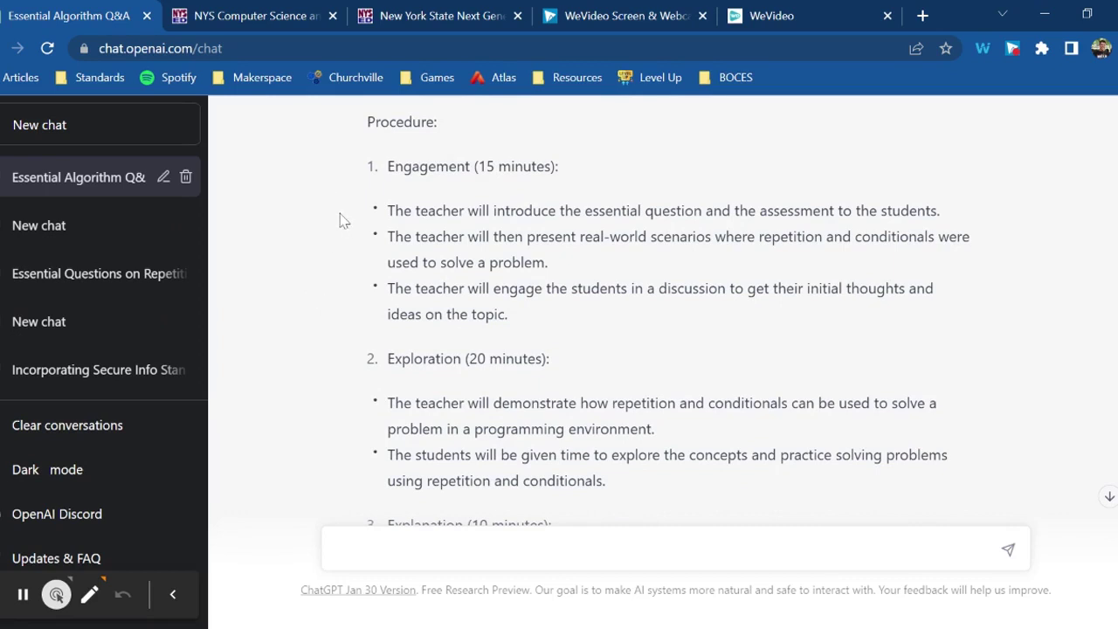
{"action": "scroll", "coordinate": [342, 228], "scroll_direction": "down", "scroll_amount": 1}
{"action": "scroll", "coordinate": [343, 227], "scroll_direction": "up", "scroll_amount": 1}
{"action": "scroll", "coordinate": [495, 499], "scroll_direction": "down", "scroll_amount": 8}
- Send a follow-up asking to incorporate a thinking routine in the engagement section of the lesson plan
{"action": "left_click", "coordinate": [490, 548]}
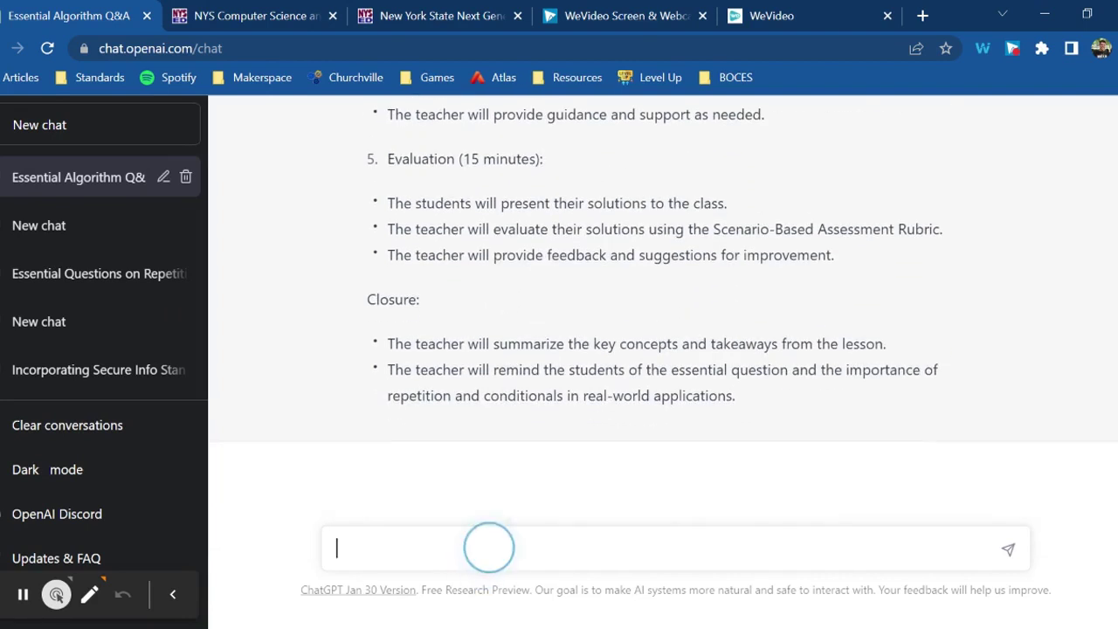
{"action": "type", "text": "In the engag"}
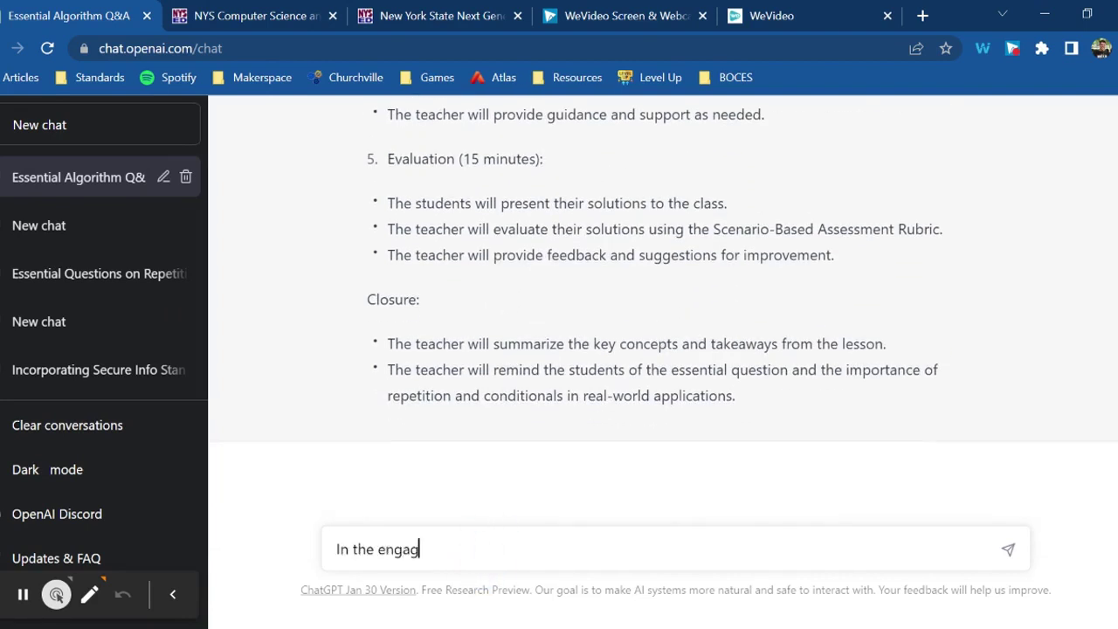
{"action": "type", "text": "ement section, incorpora"}
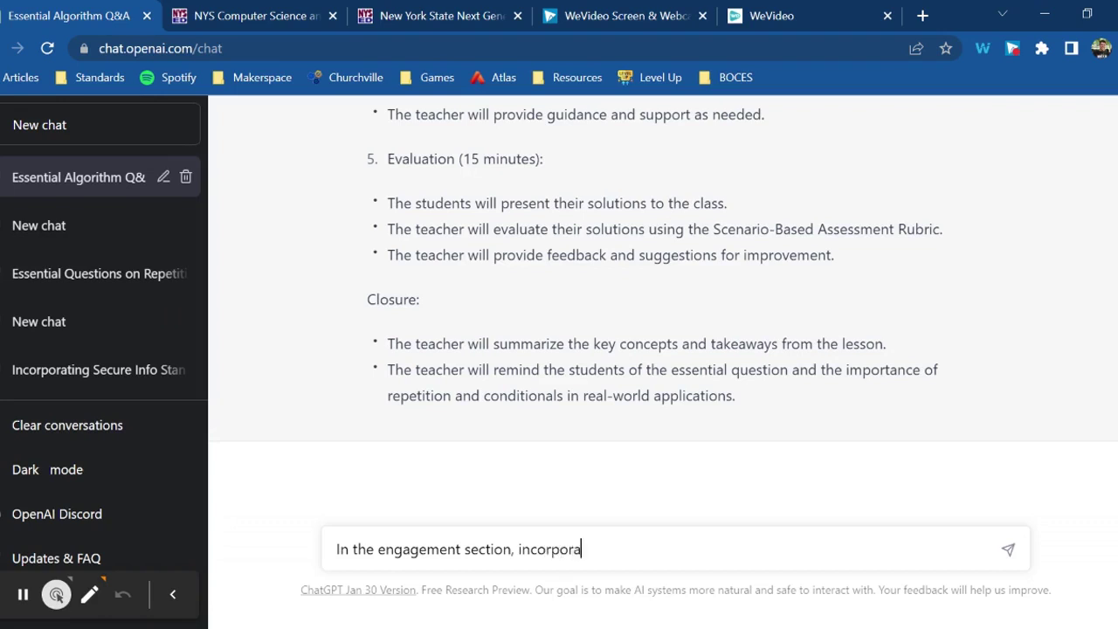
{"action": "type", "text": "te a thinking"}
{"action": "key", "text": "Return"}
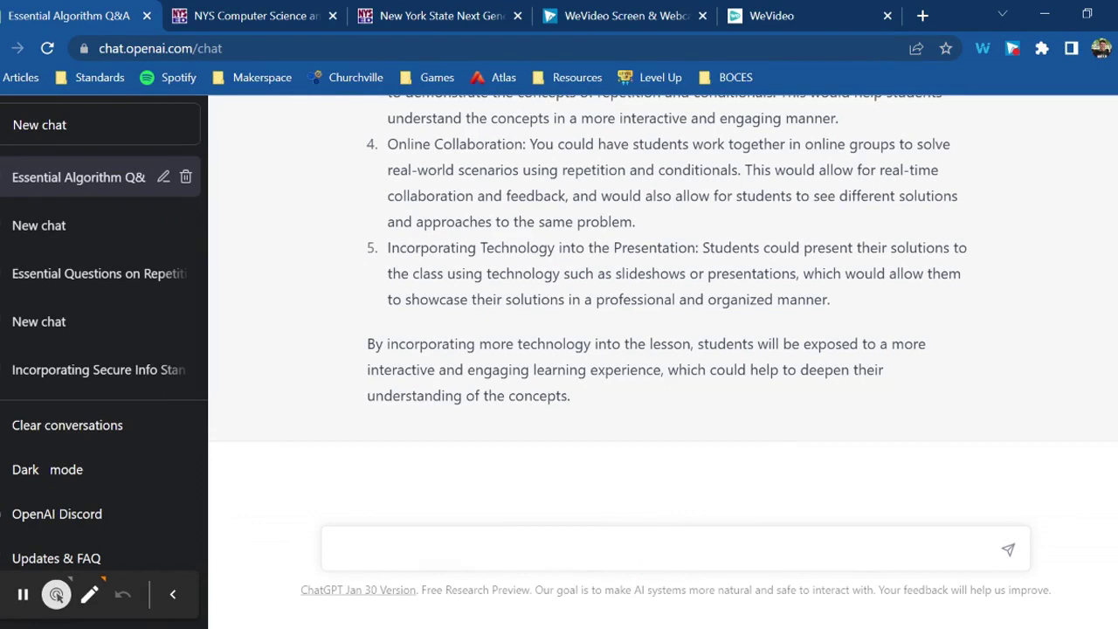
- Begin a new message with "What are 5 examples of real world"
{"action": "type", "text": "What are 5 example"}
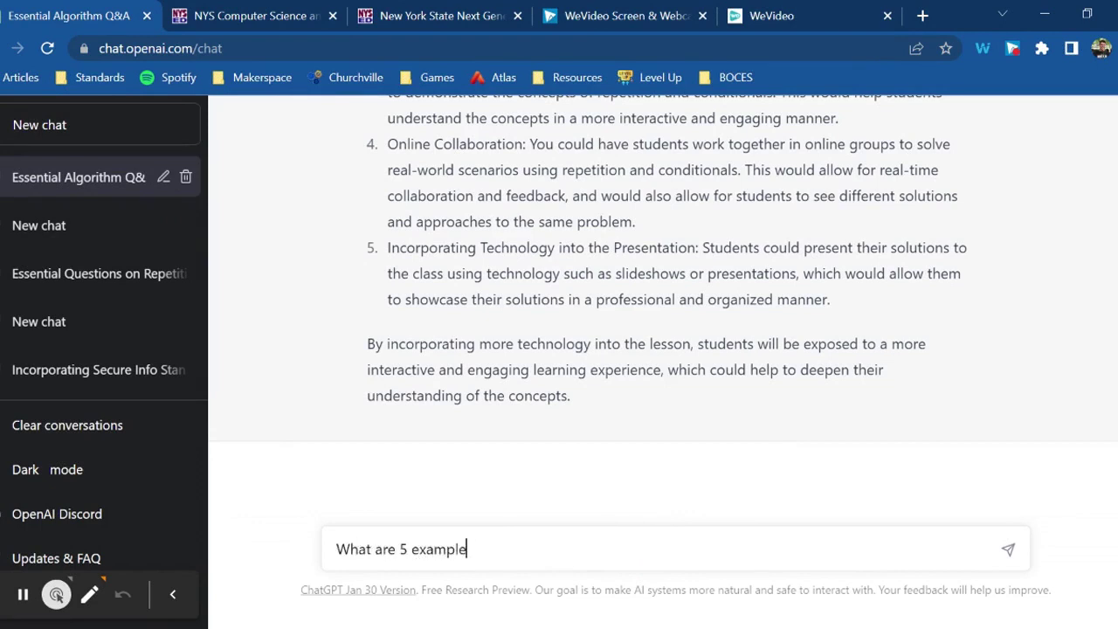
{"action": "type", "text": "s of real wor"}
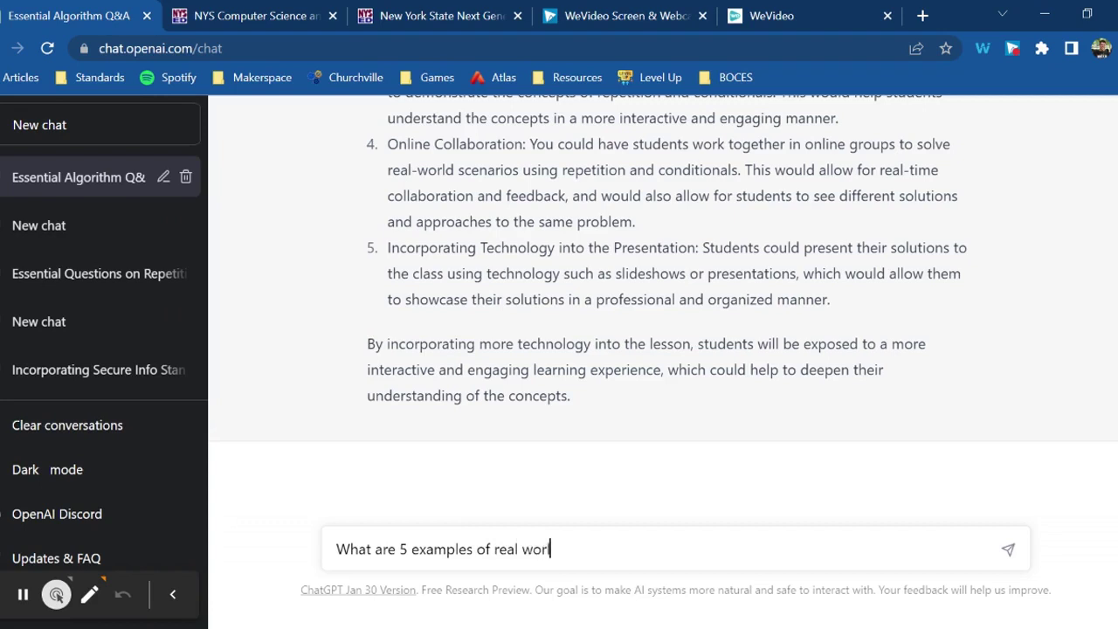
{"action": "type", "text": "ld"}
- Copy "scenarios where repetition and conditionals were used to solve a problem." from the plan's Engagement section, append it to the drafted question and send it
{"action": "scroll", "coordinate": [676, 324], "scroll_direction": "up", "scroll_amount": 15}
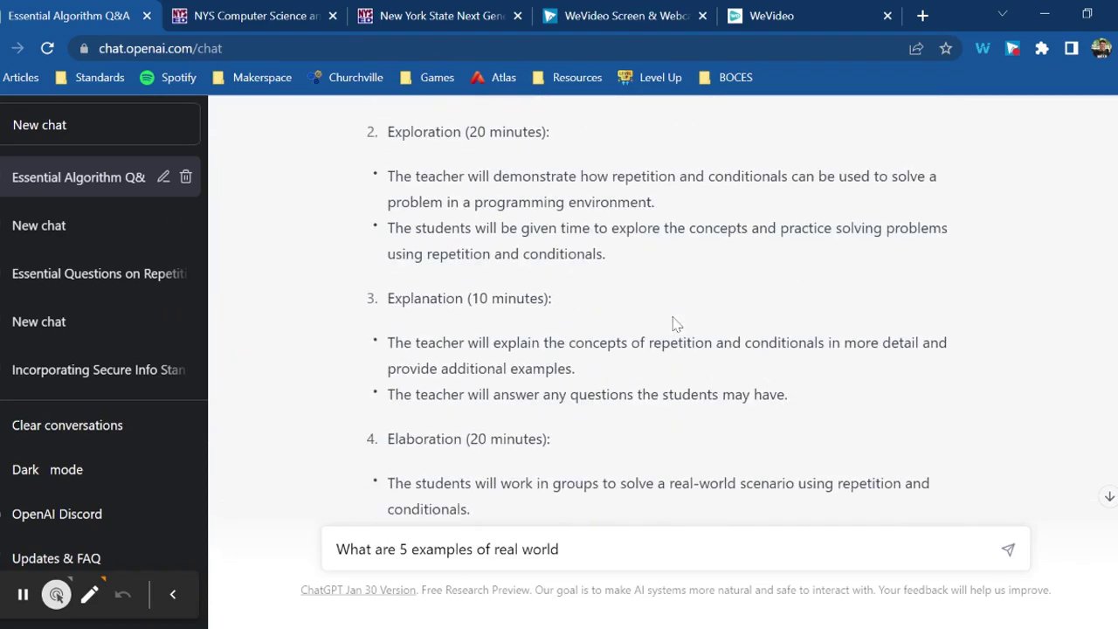
{"action": "scroll", "coordinate": [676, 324], "scroll_direction": "up", "scroll_amount": 4}
{"action": "scroll", "coordinate": [676, 324], "scroll_direction": "down", "scroll_amount": 1}
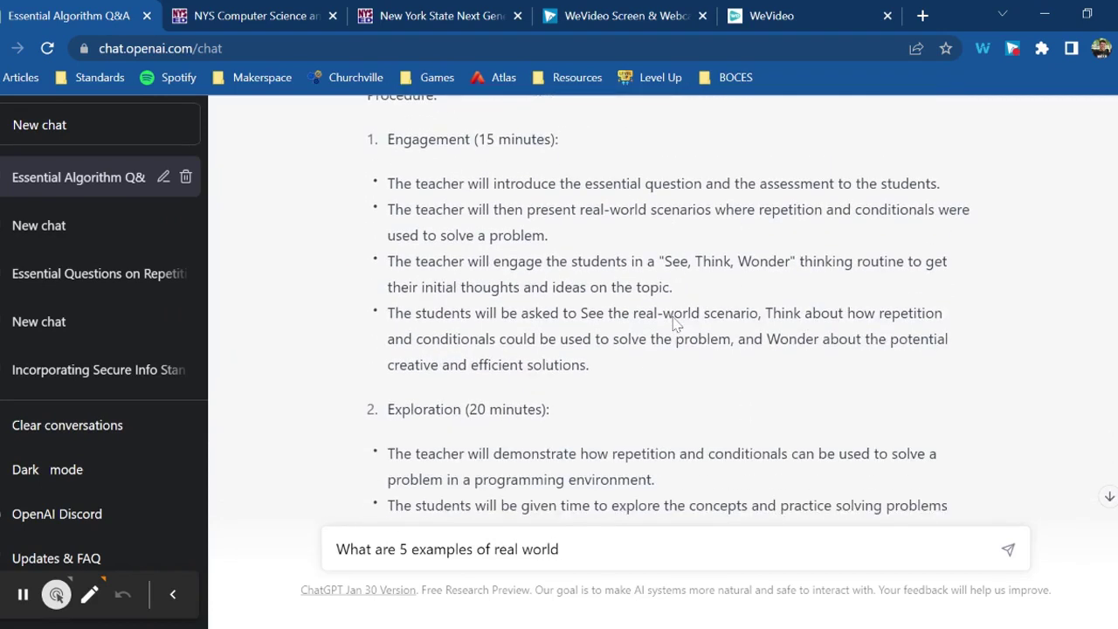
{"action": "left_click_drag", "start_coordinate": [549, 236], "coordinate": [651, 211]}
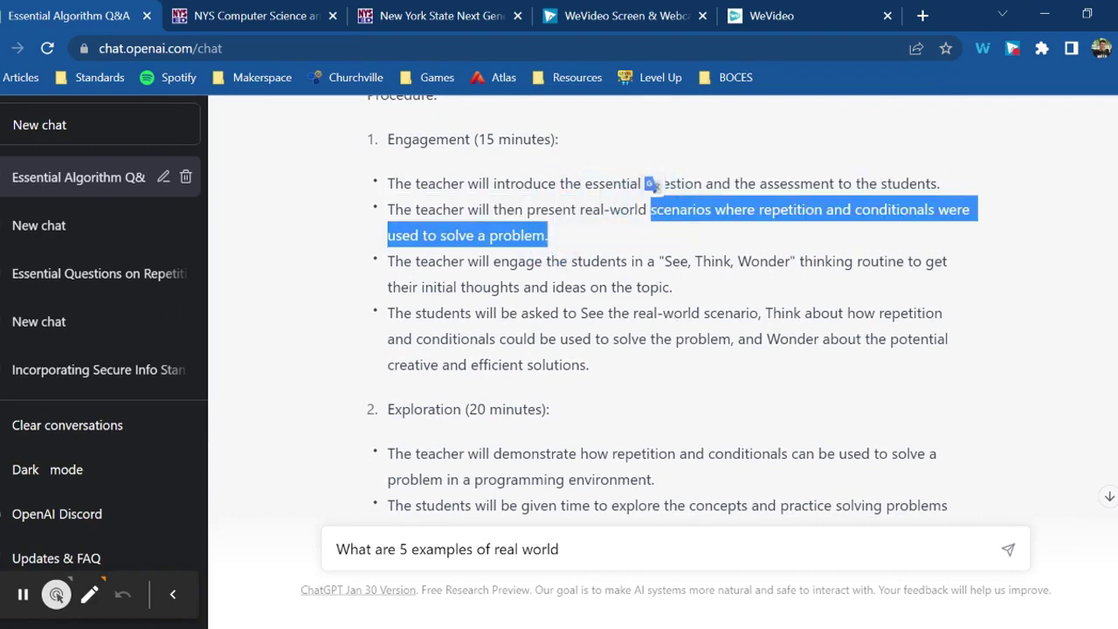
{"action": "key", "text": "ctrl+c"}
{"action": "left_click", "coordinate": [568, 353]}
{"action": "scroll", "coordinate": [512, 512], "scroll_direction": "down", "scroll_amount": 5}
{"action": "left_click", "coordinate": [609, 550]}
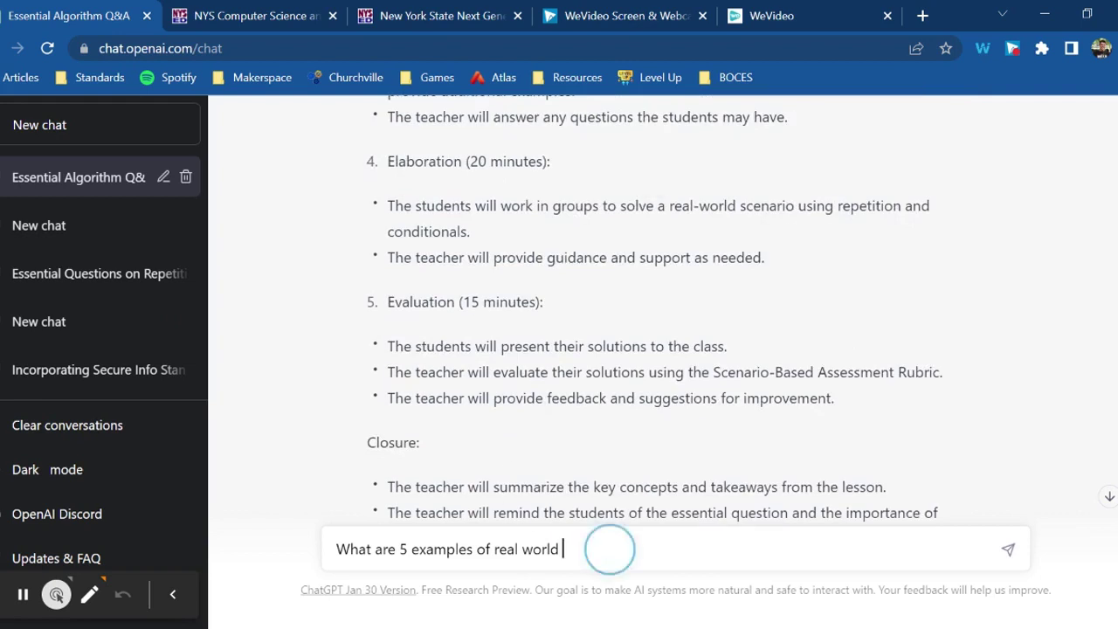
{"action": "key", "text": "ctrl+v"}
{"action": "left_click", "coordinate": [1007, 551]}
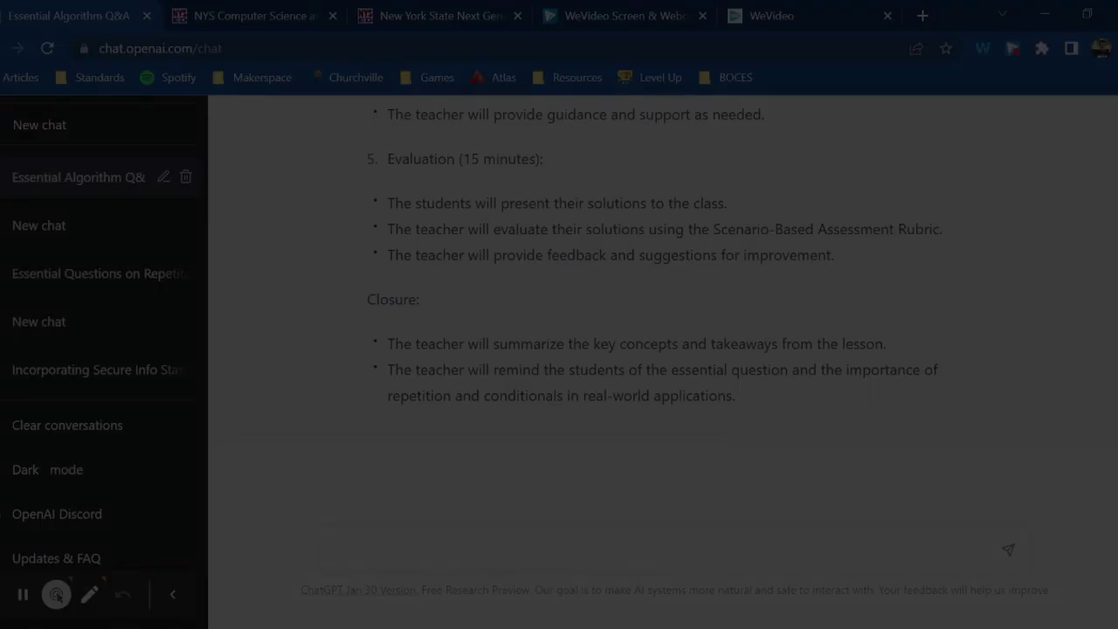
- Send the follow-up question "How can I incorporate more technology into this lesson?"
{"action": "type", "text": "How c"}
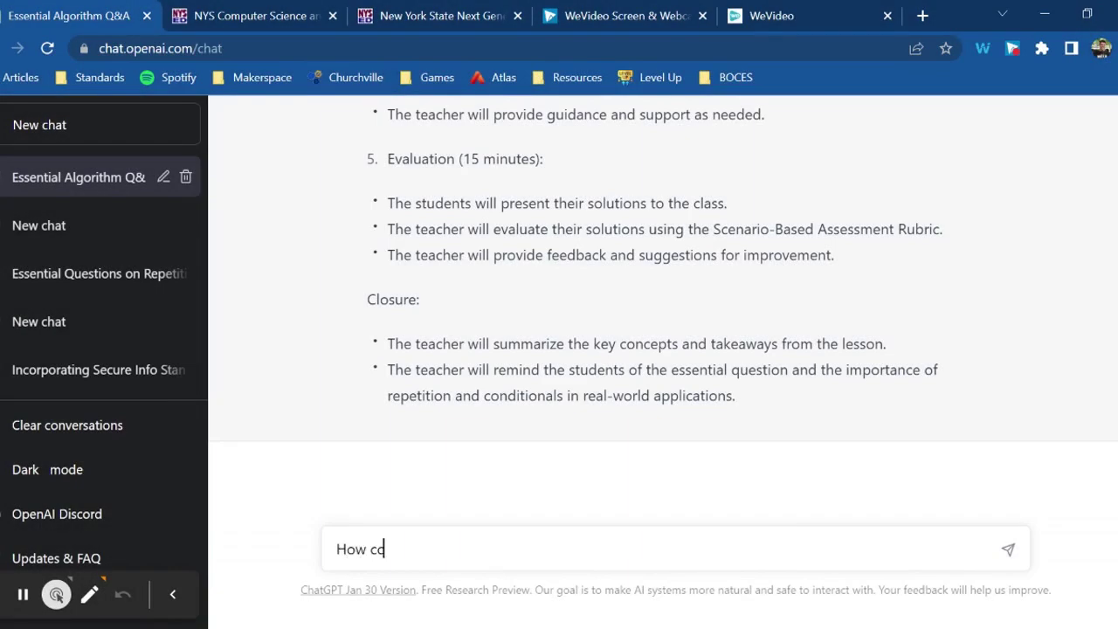
{"action": "type", "text": "an I incorporate "}
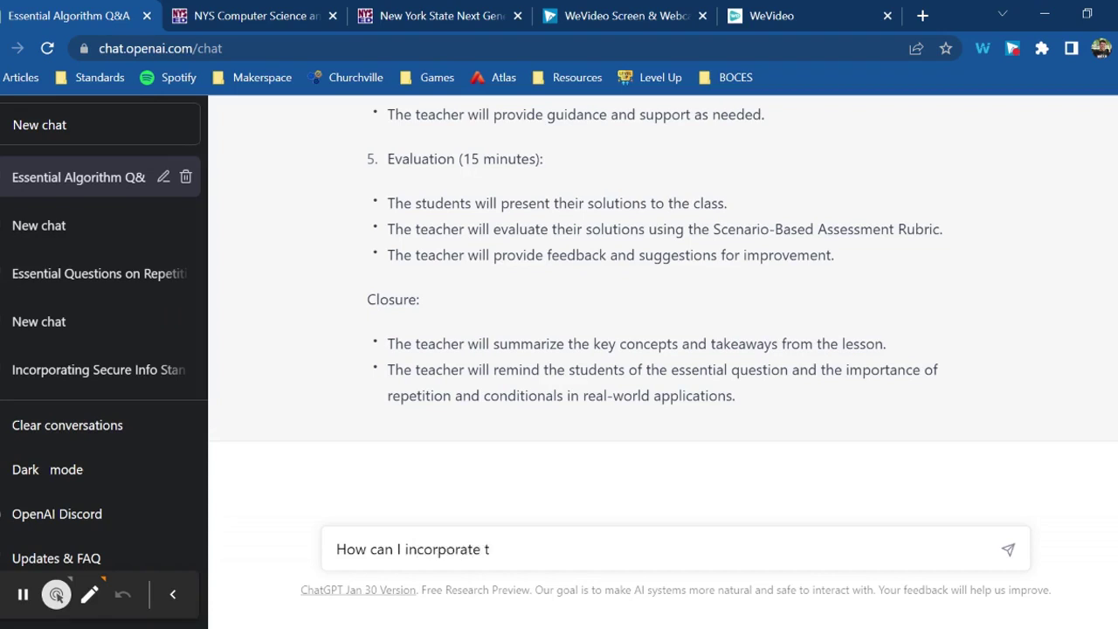
{"action": "type", "text": "more technology "}
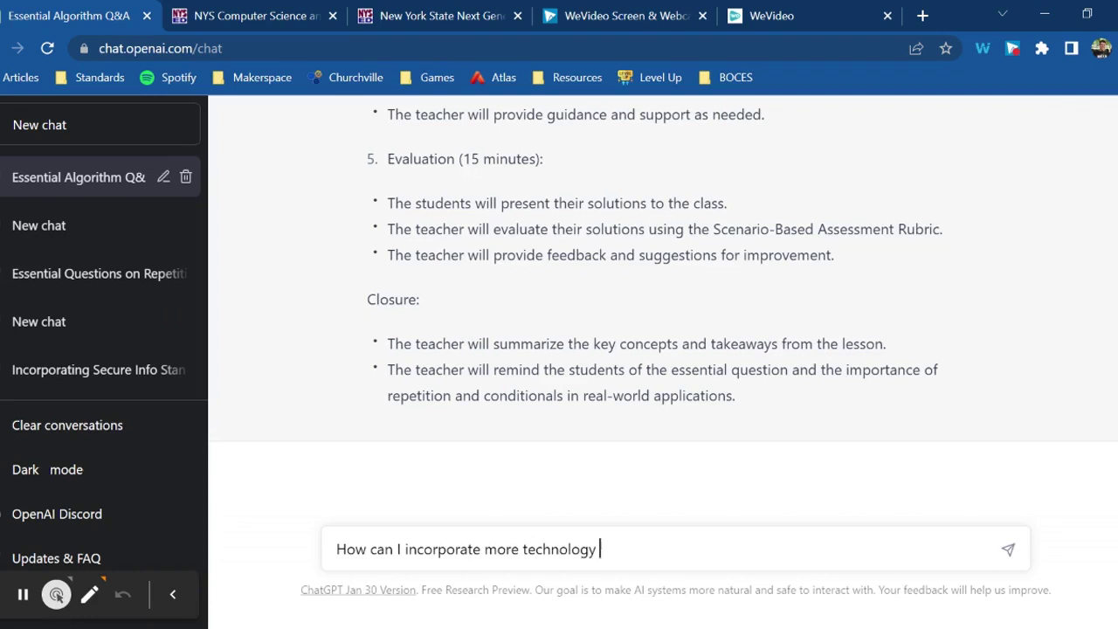
{"action": "type", "text": "into this lesson"}
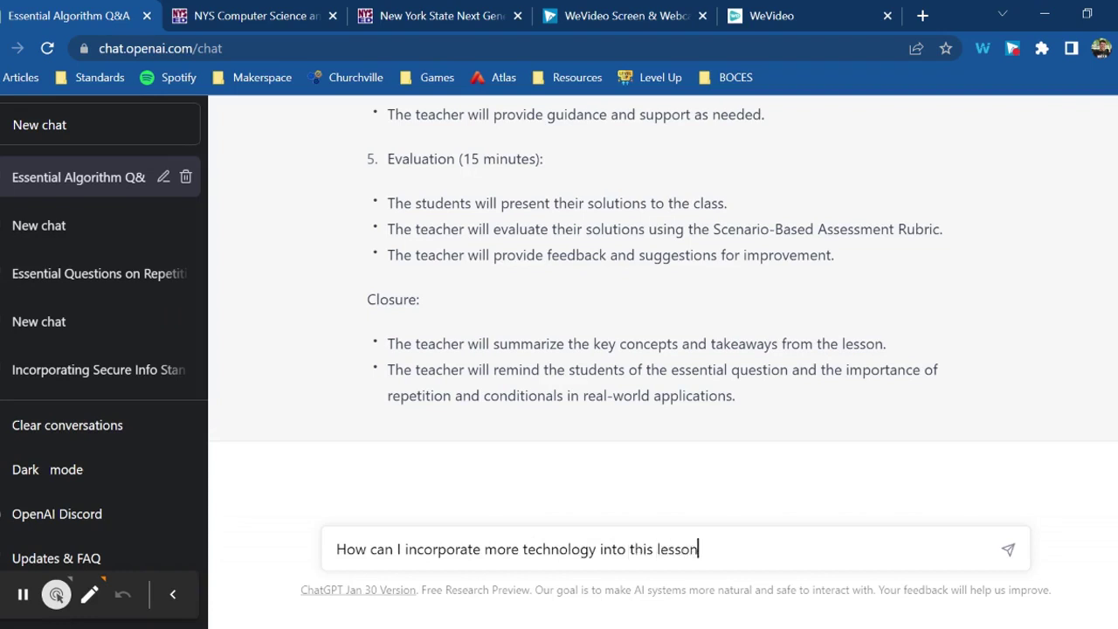
{"action": "type", "text": "?"}
{"action": "key", "text": "Return"}
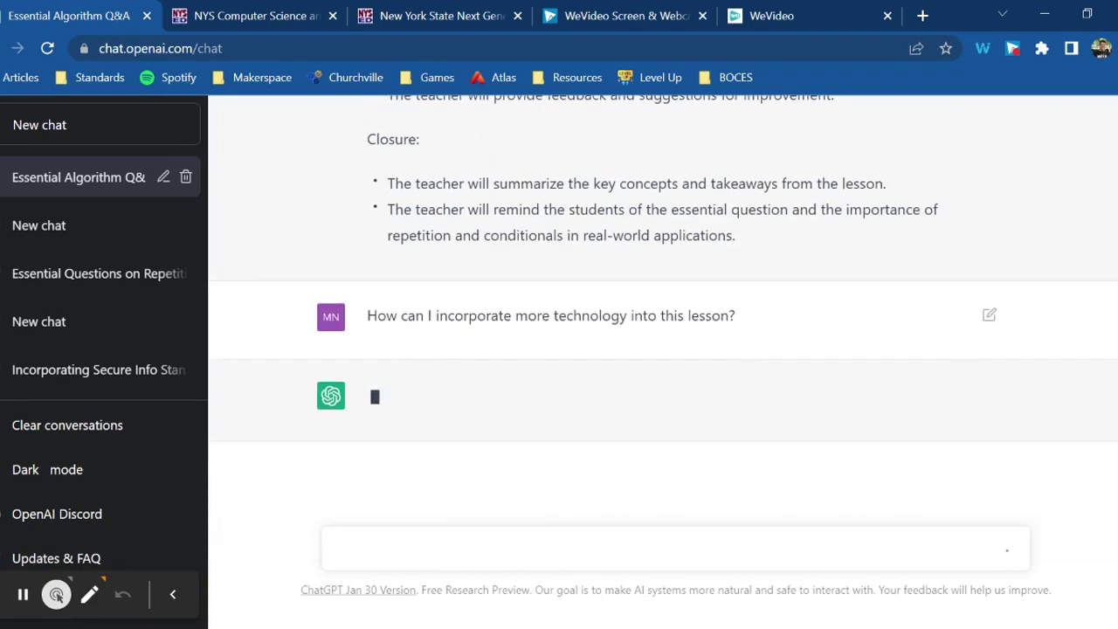